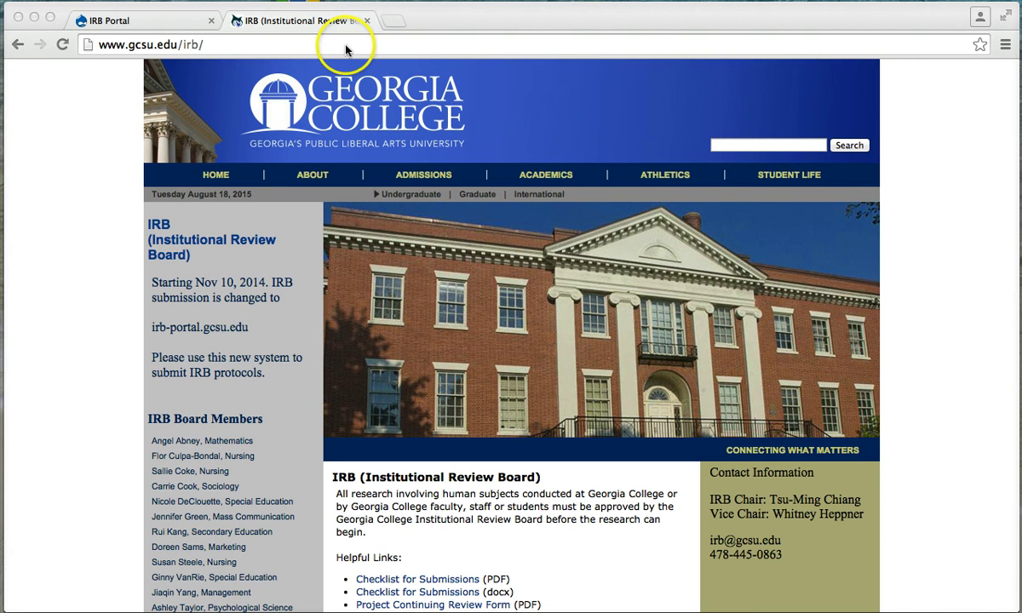
# Log in to the IRB Portal and start a new application from the Applications tab
pyautogui.click(186, 23)
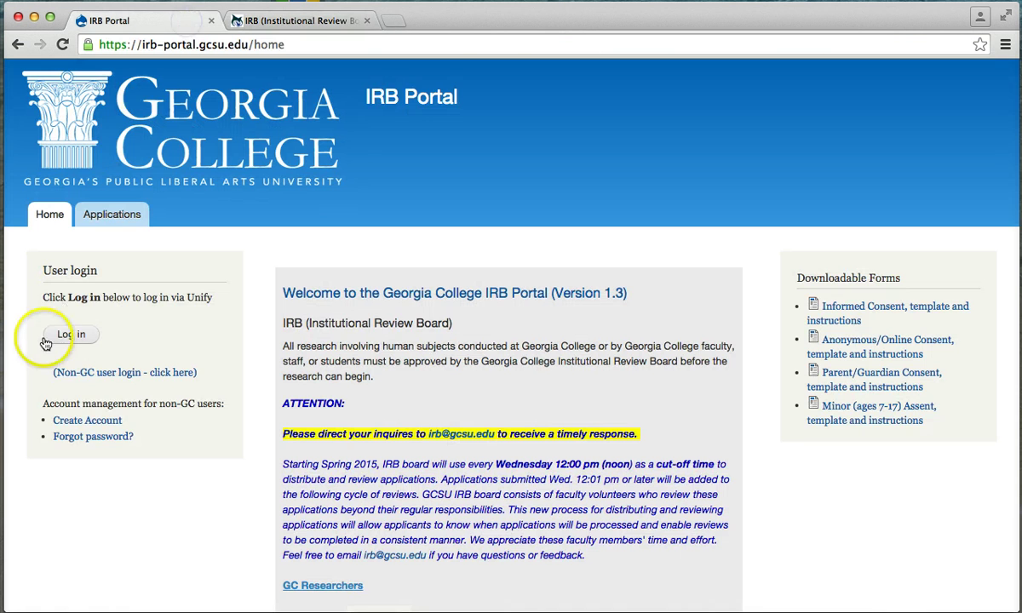
pyautogui.click(89, 368)
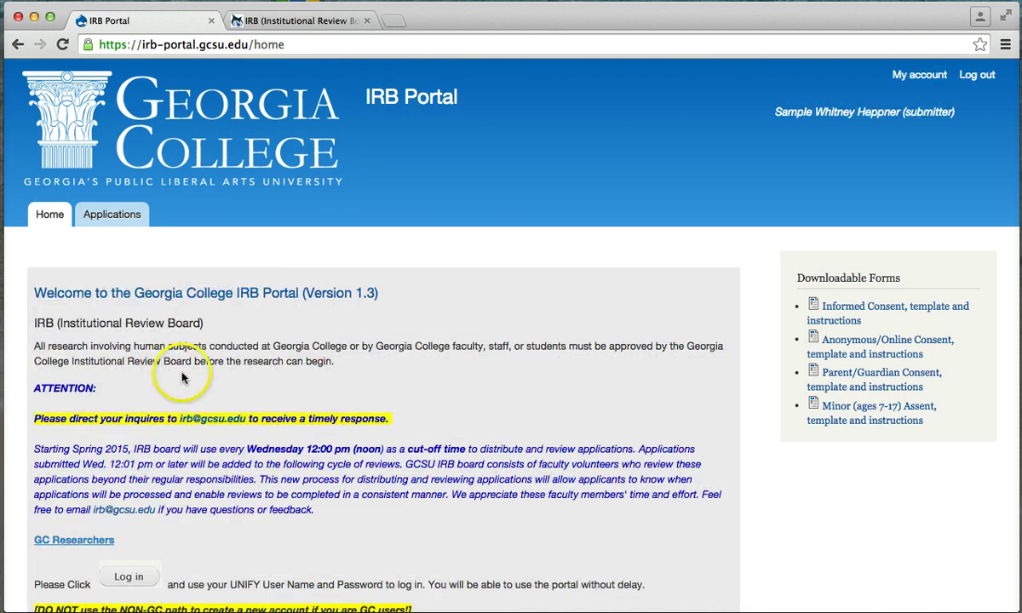
pyautogui.click(126, 217)
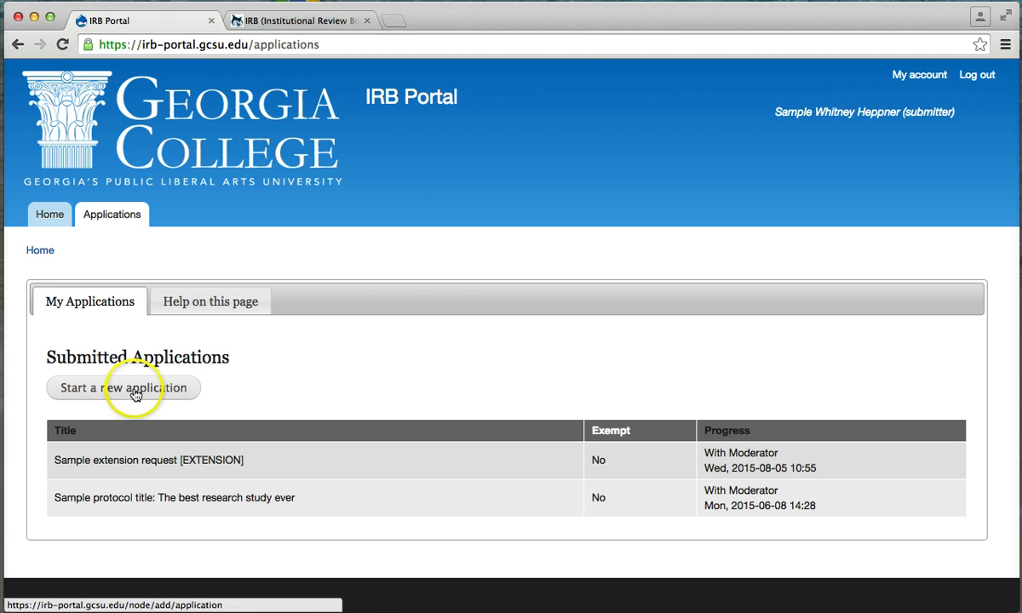
pyautogui.click(133, 391)
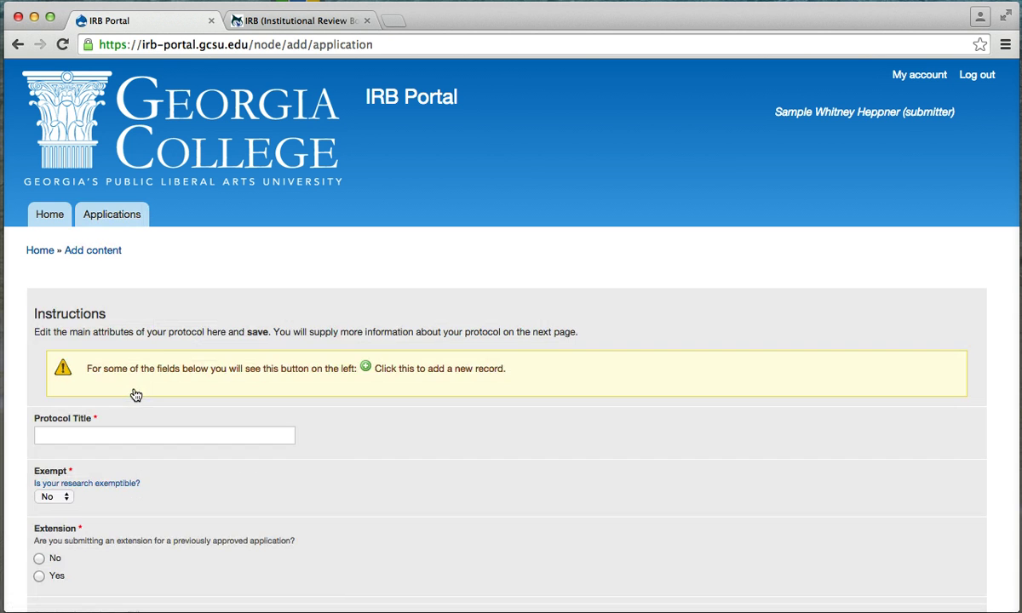
pyautogui.scroll(-5, 128, 341)
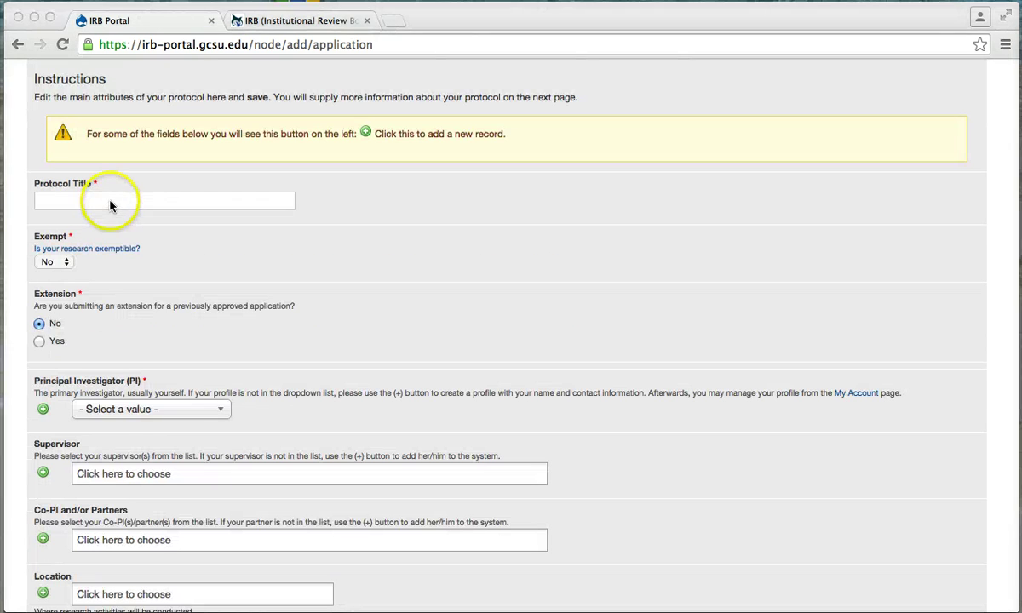
# Enter 'Sample Extension Request' as the Protocol Title and set Extension to Yes
pyautogui.click(108, 202)
pyautogui.write('Sample')
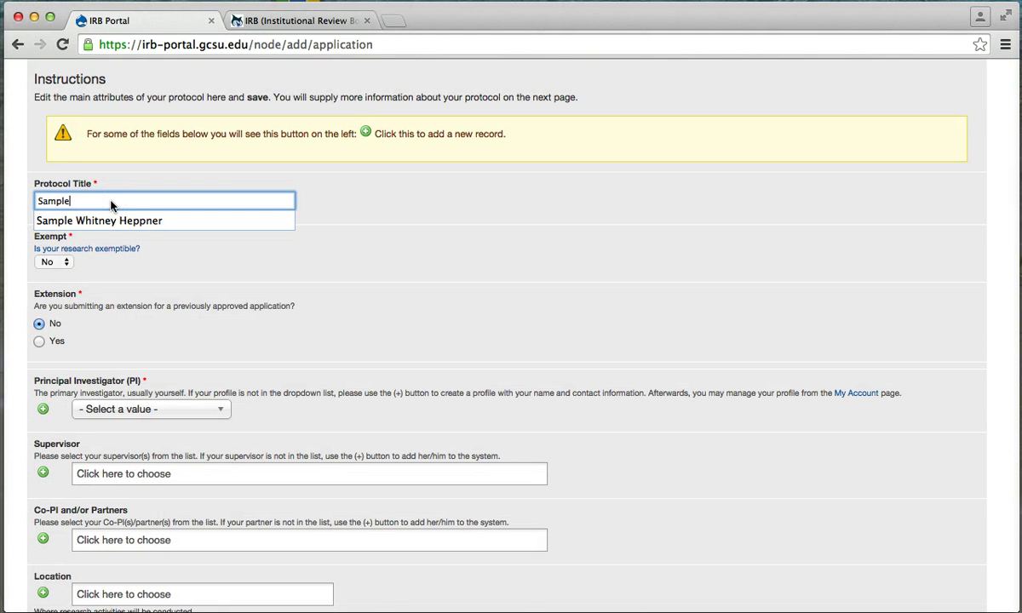
pyautogui.write(' Extension Request')
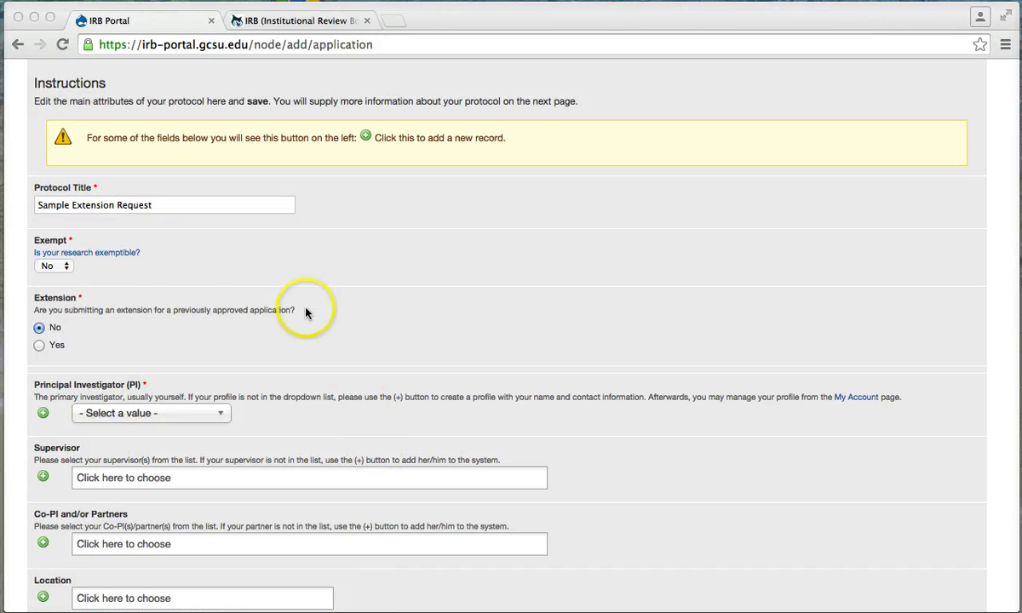
pyautogui.click(58, 347)
pyautogui.click(39, 346)
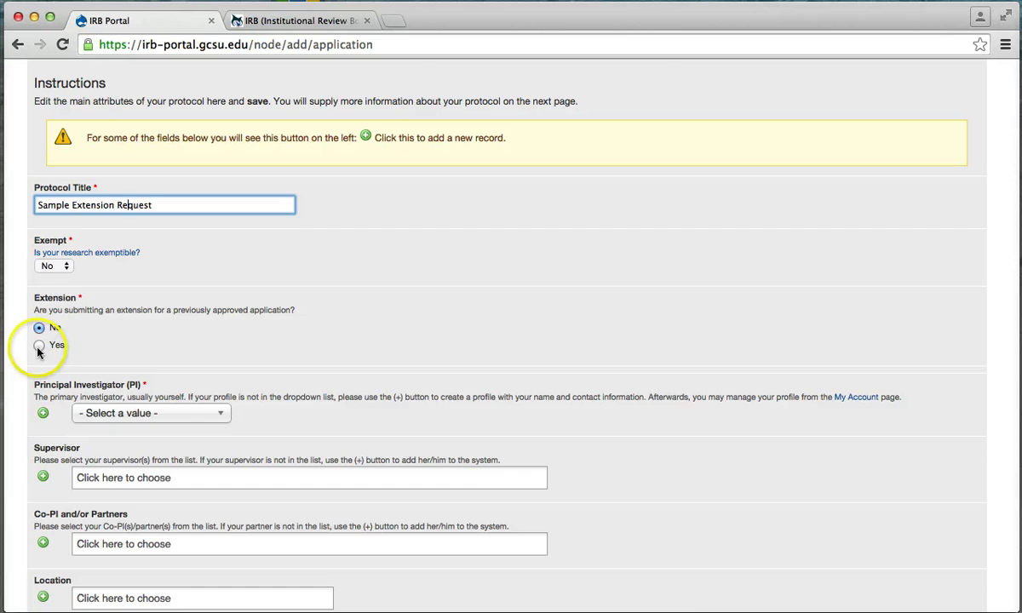
pyautogui.scroll(-4, 435, 406)
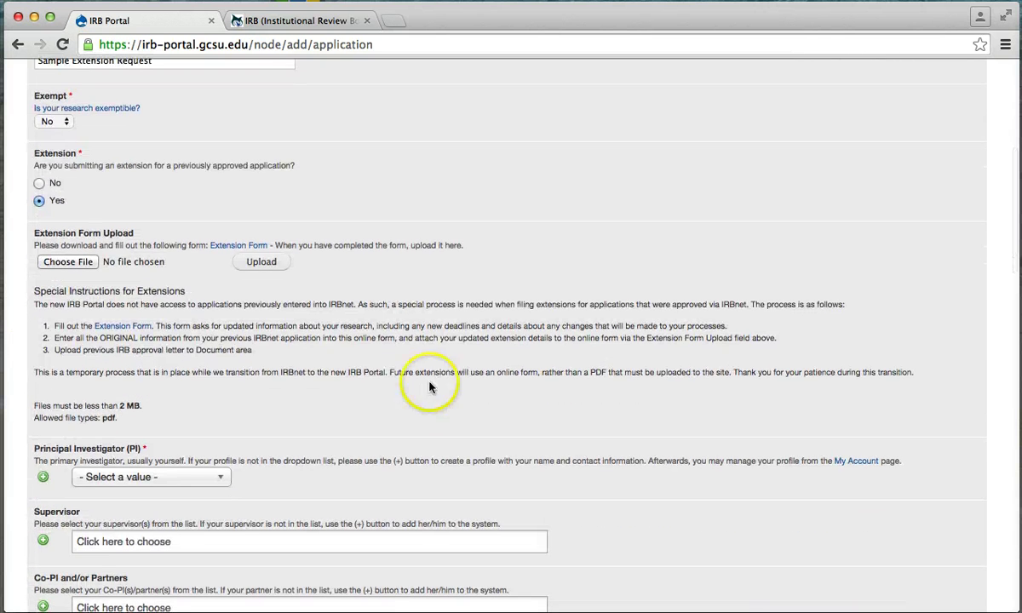
# Open the Extension Form IRB.pdf, fill its Project Title, and return to the application
pyautogui.click(247, 247)
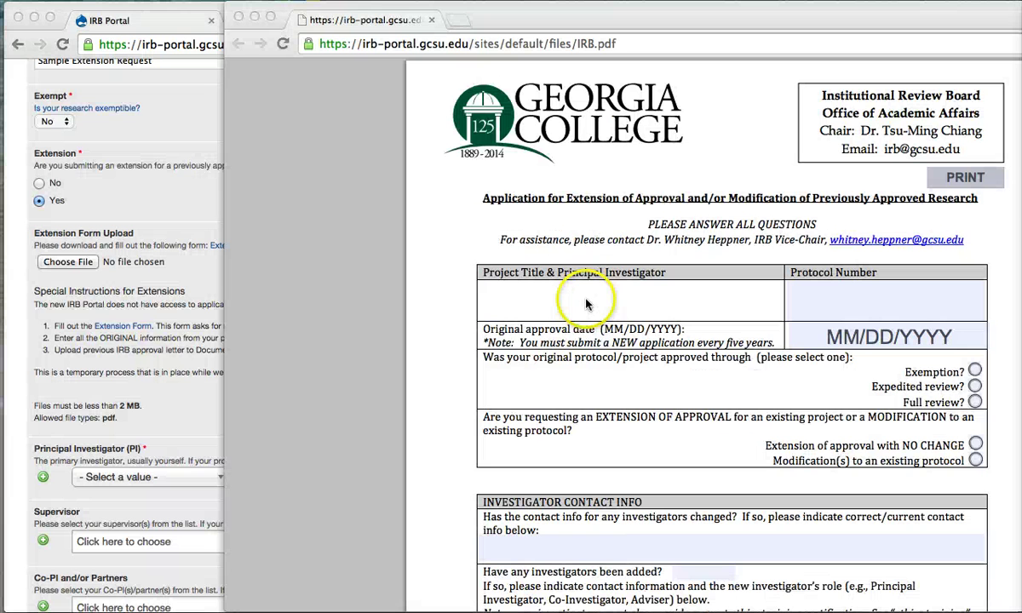
pyautogui.click(587, 299)
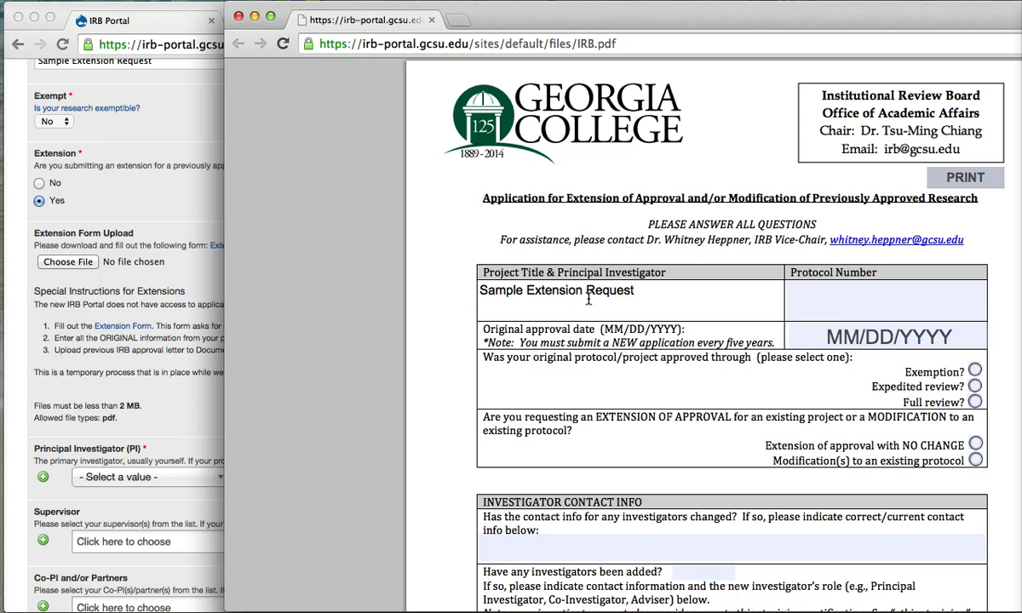
pyautogui.click(109, 21)
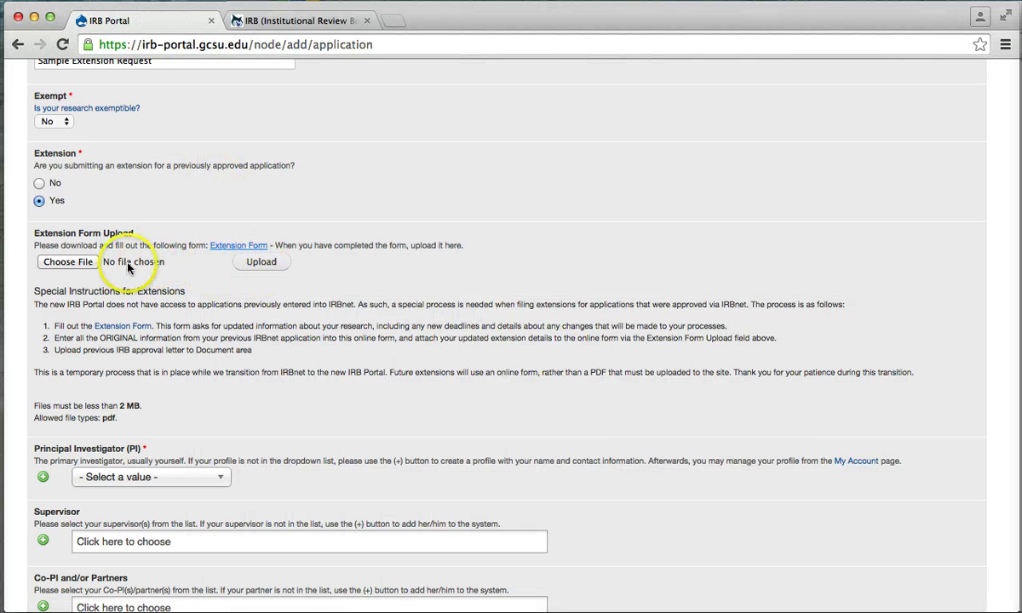
# Upload Sample extension request form.pdf from the Desktop as the extension form
pyautogui.click(68, 262)
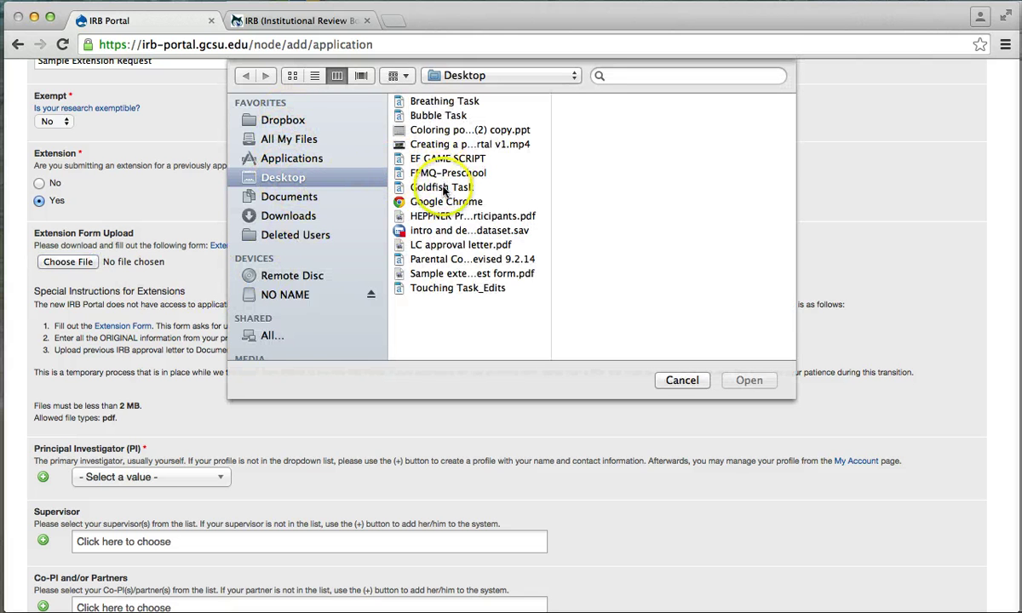
pyautogui.click(437, 273)
pyautogui.click(747, 380)
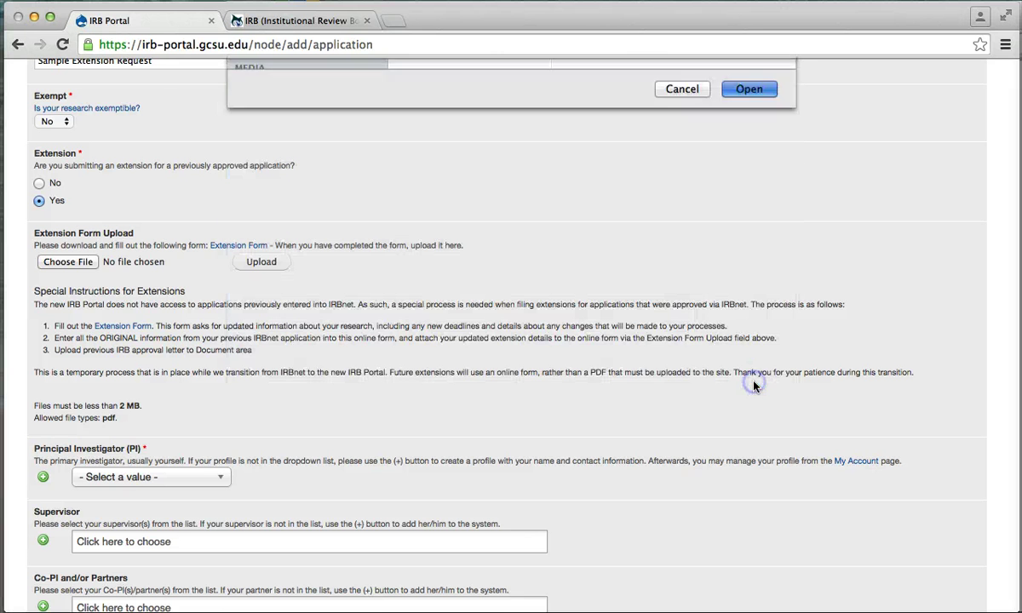
pyautogui.click(263, 263)
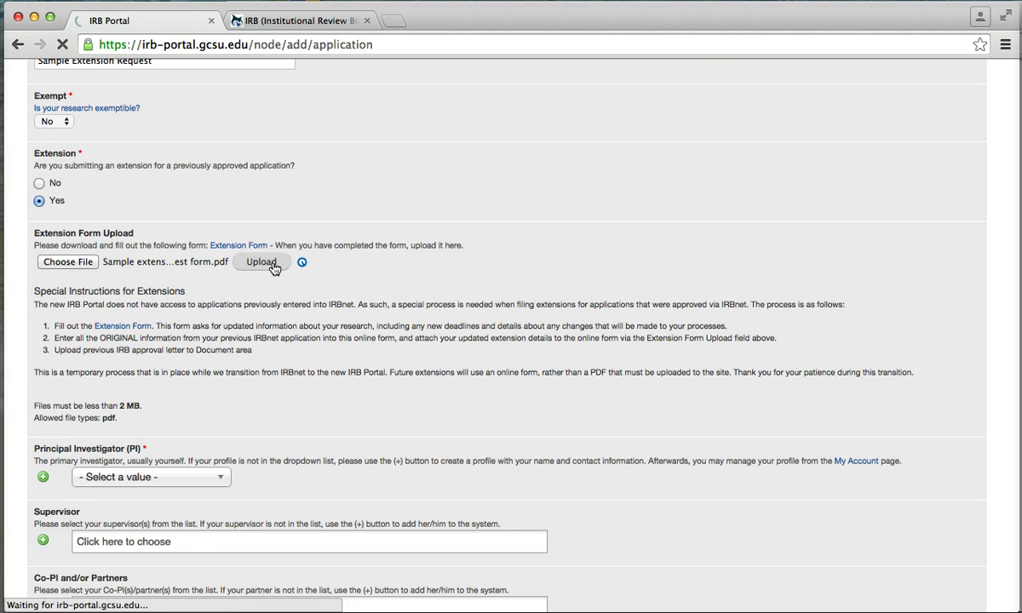
pyautogui.click(345, 283)
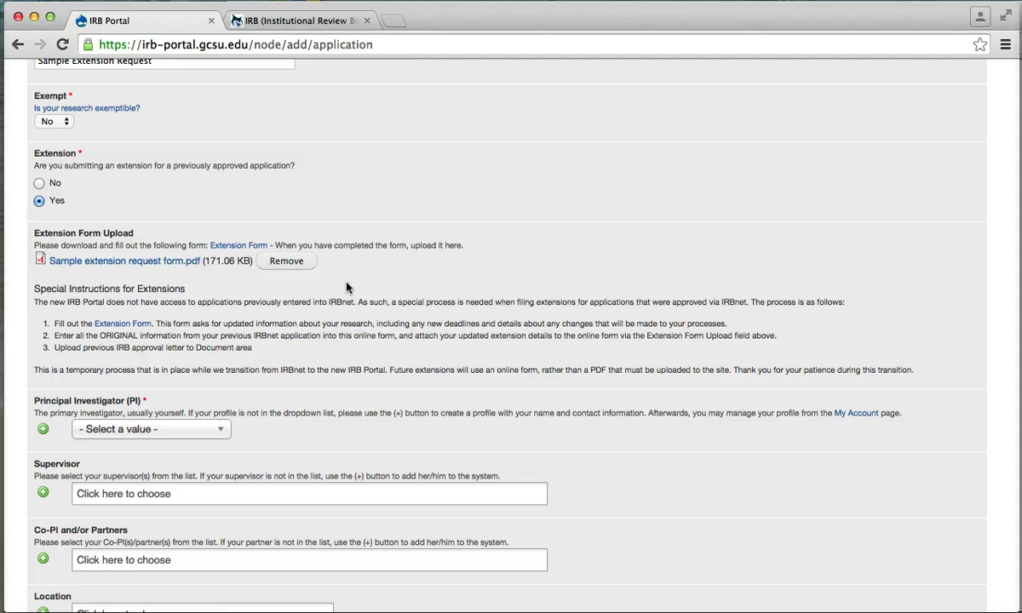
# Choose the only listed profile as Principal Investigator
pyautogui.click(692, 406)
pyautogui.scroll(1, 692, 405)
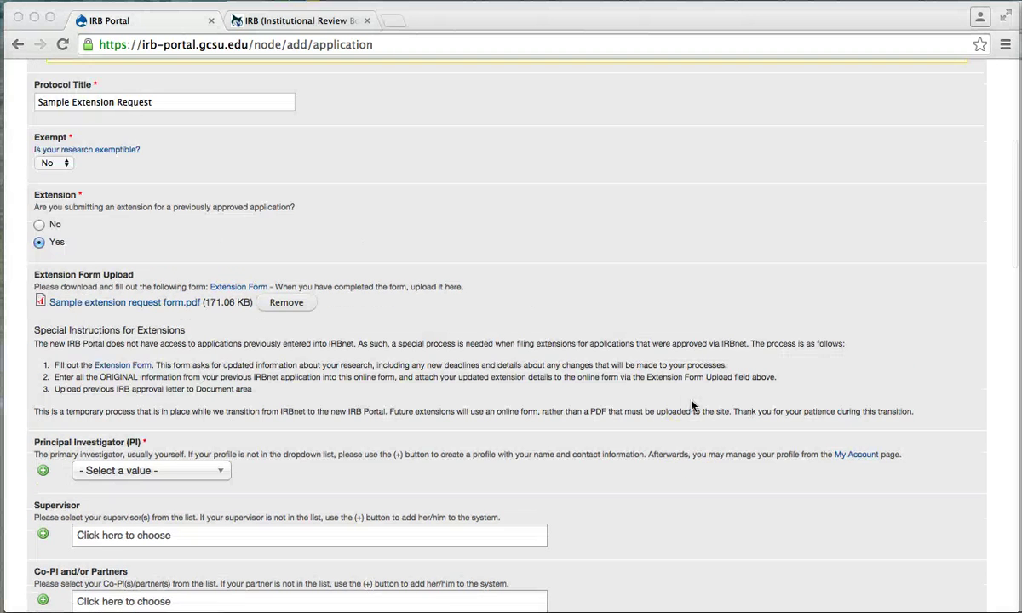
pyautogui.scroll(-5, 692, 406)
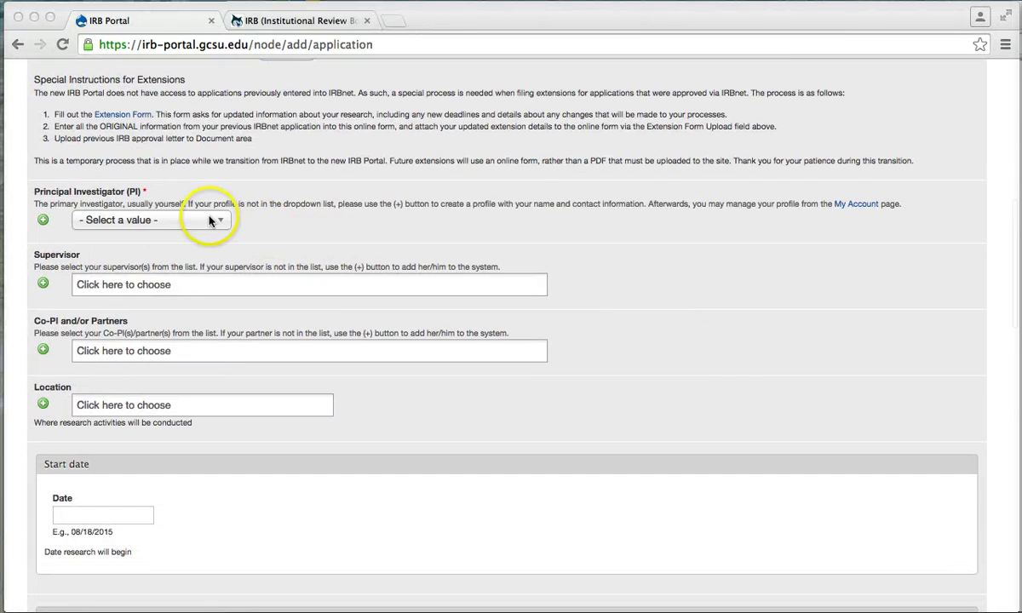
pyautogui.click(209, 213)
pyautogui.click(222, 223)
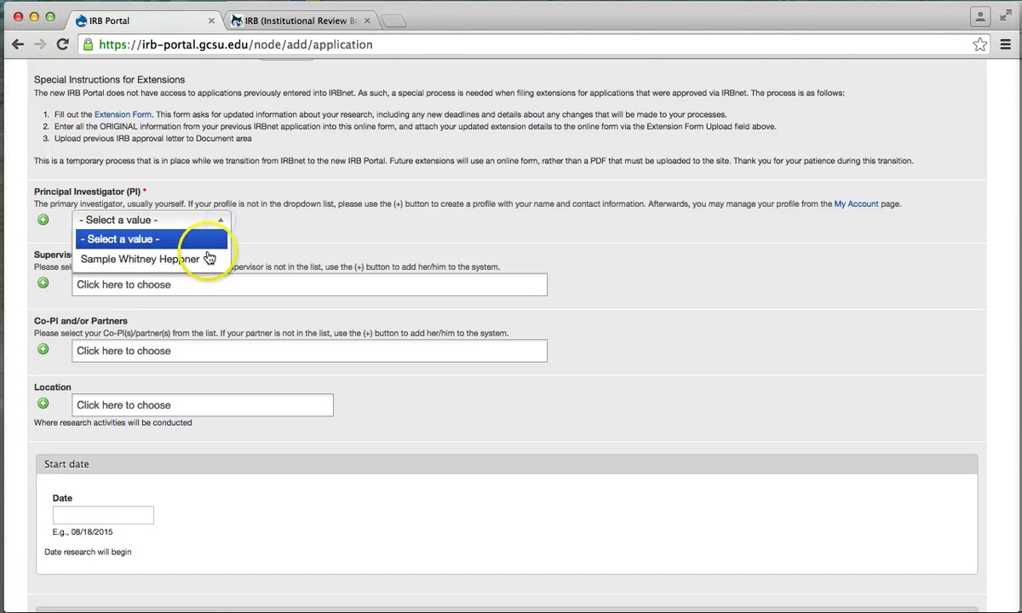
pyautogui.click(205, 259)
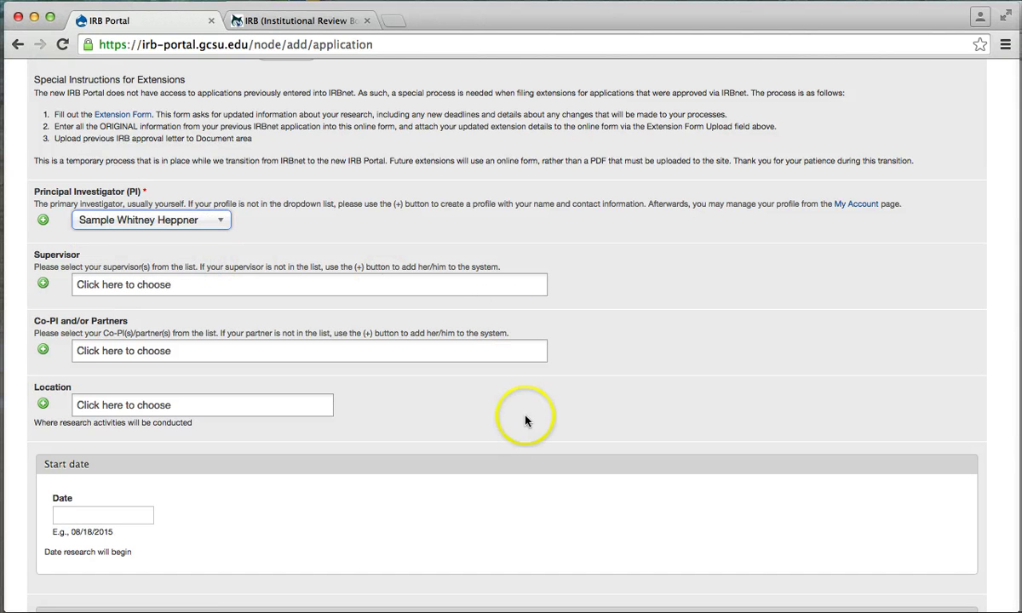
# Set the research start date to 08/04/2015 and move down to the subject fields
pyautogui.click(89, 512)
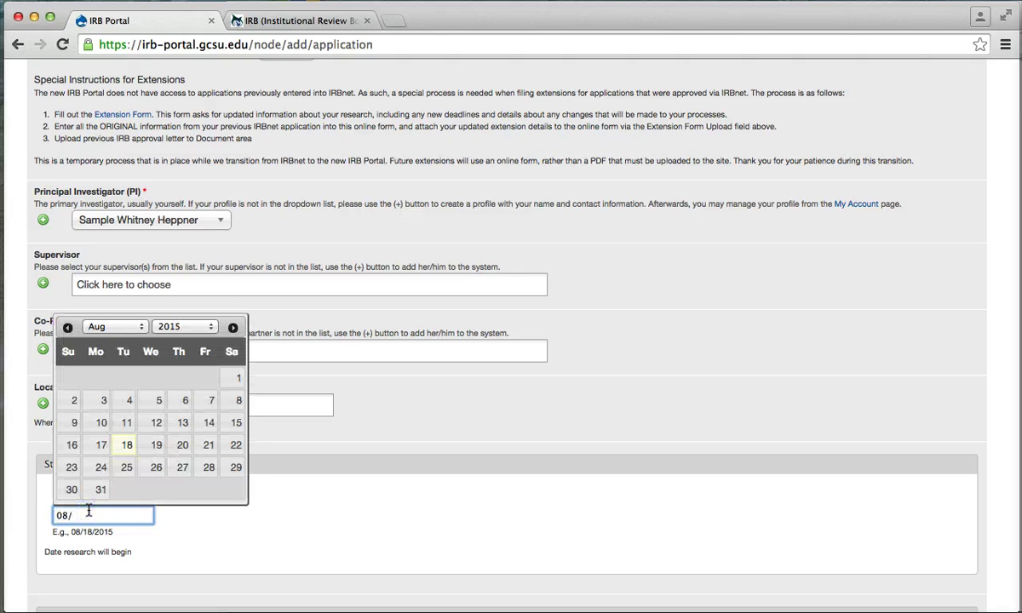
pyautogui.write('08/04/2015')
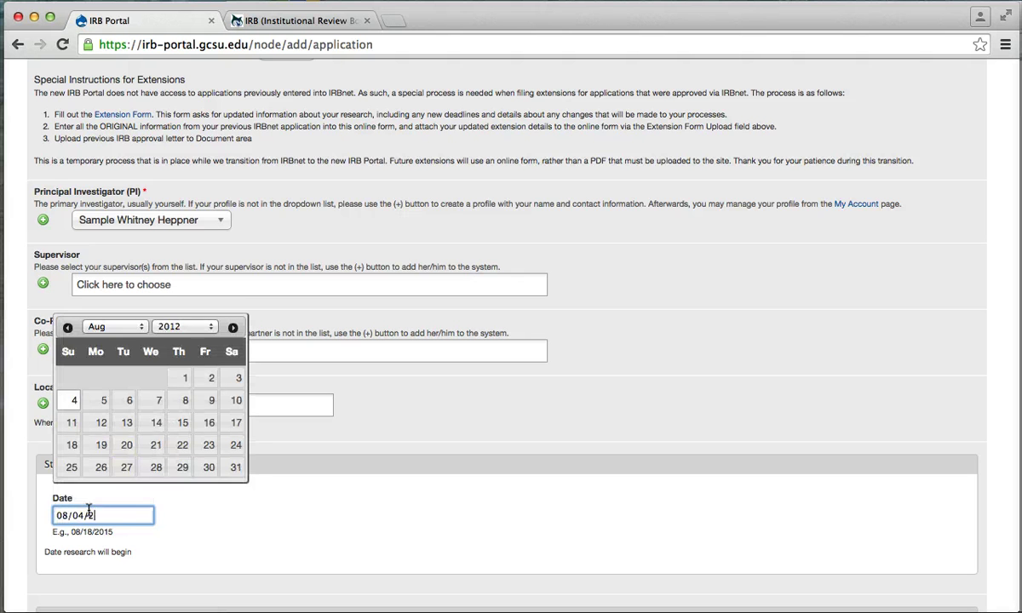
pyautogui.click(252, 552)
pyautogui.scroll(-4, 250, 555)
pyautogui.scroll(-12, 249, 555)
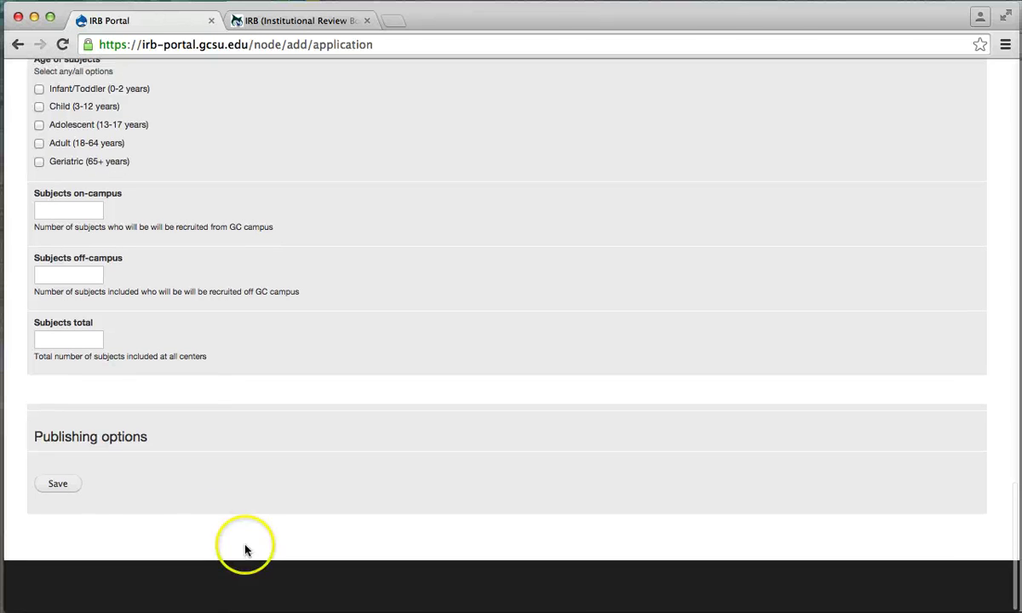
pyautogui.click(66, 489)
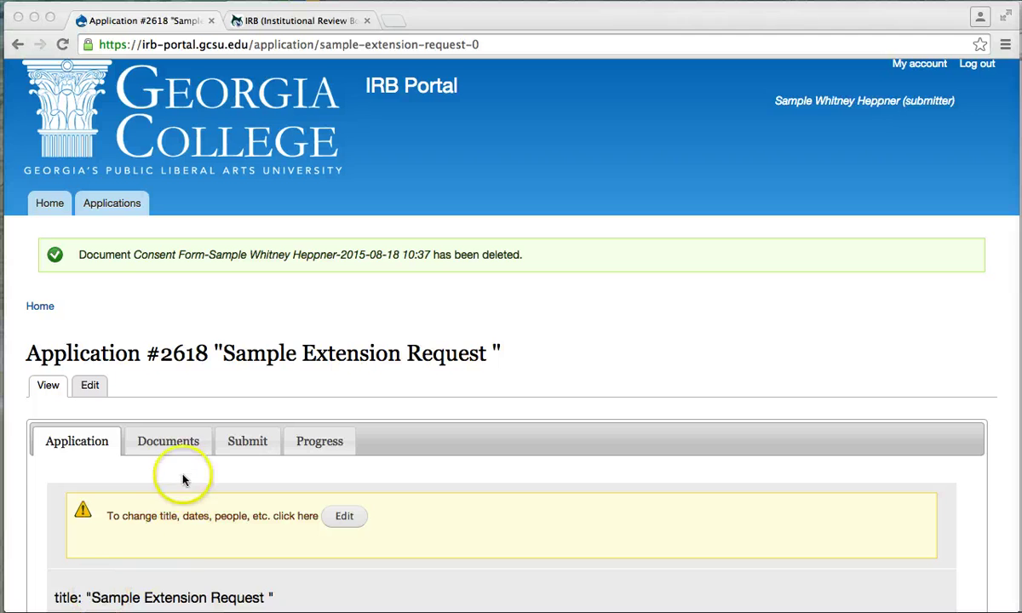
pyautogui.click(171, 448)
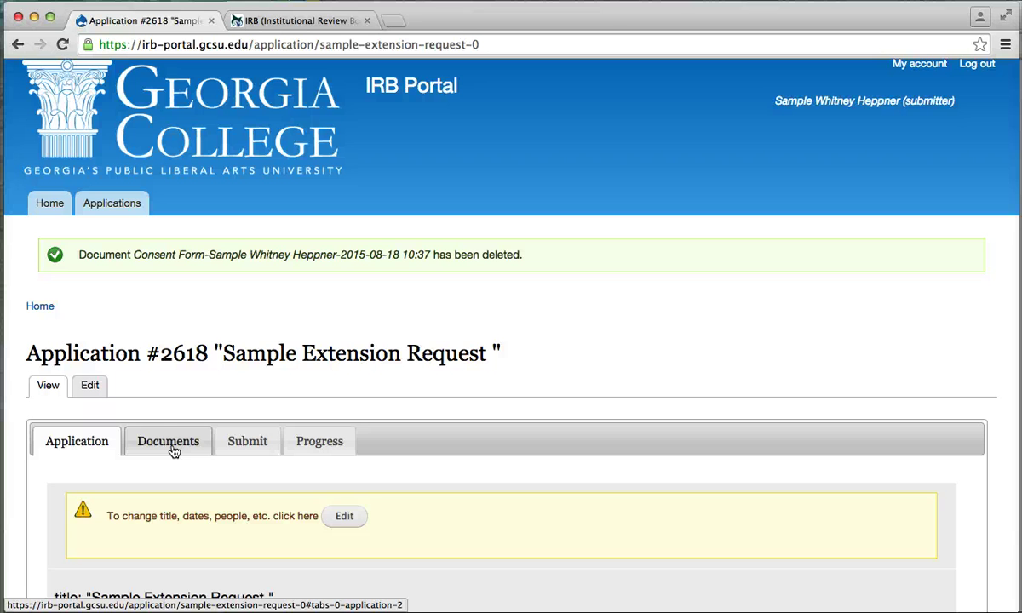
pyautogui.click(171, 451)
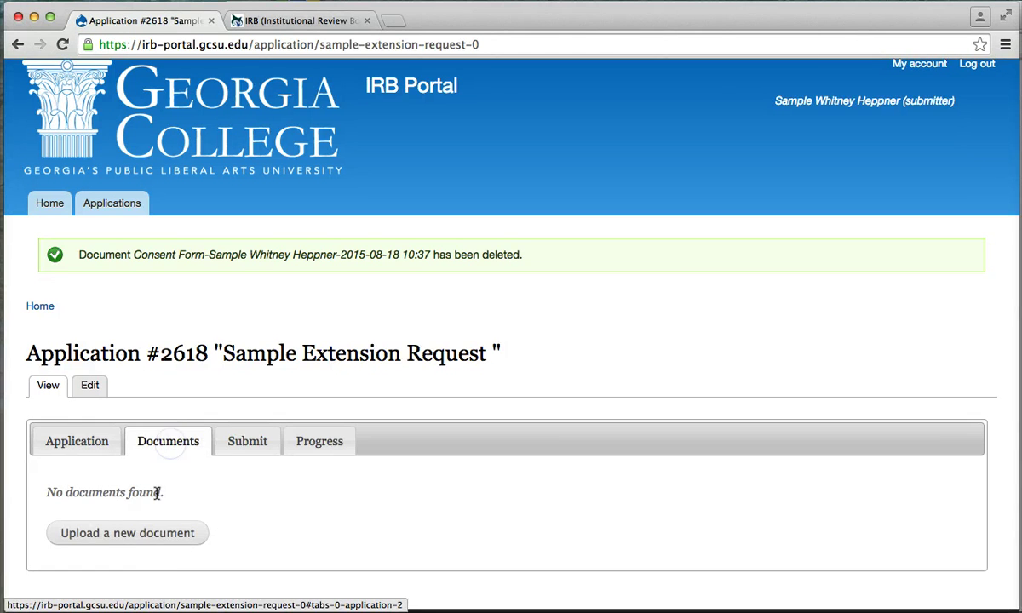
# Add Parental Consent_revised 9.2.14.docx as a Consent Form document and save it
pyautogui.click(158, 534)
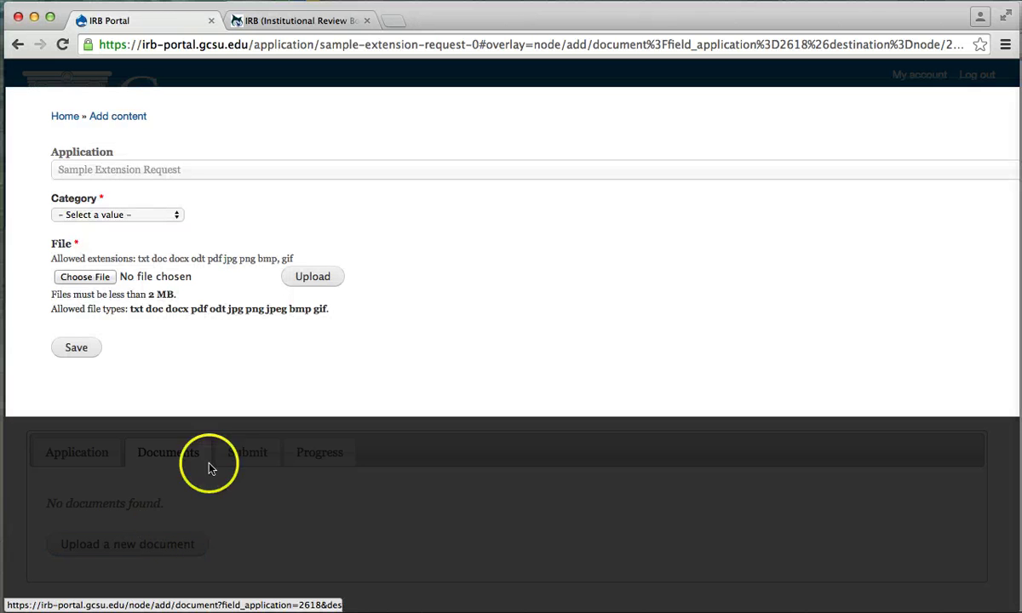
pyautogui.click(171, 215)
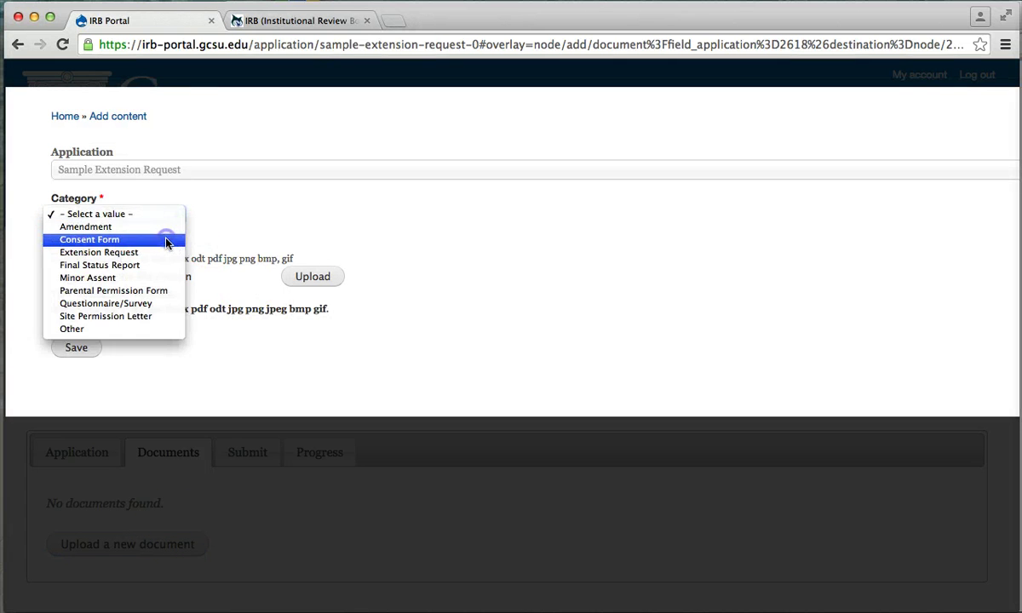
pyautogui.click(168, 241)
pyautogui.click(98, 277)
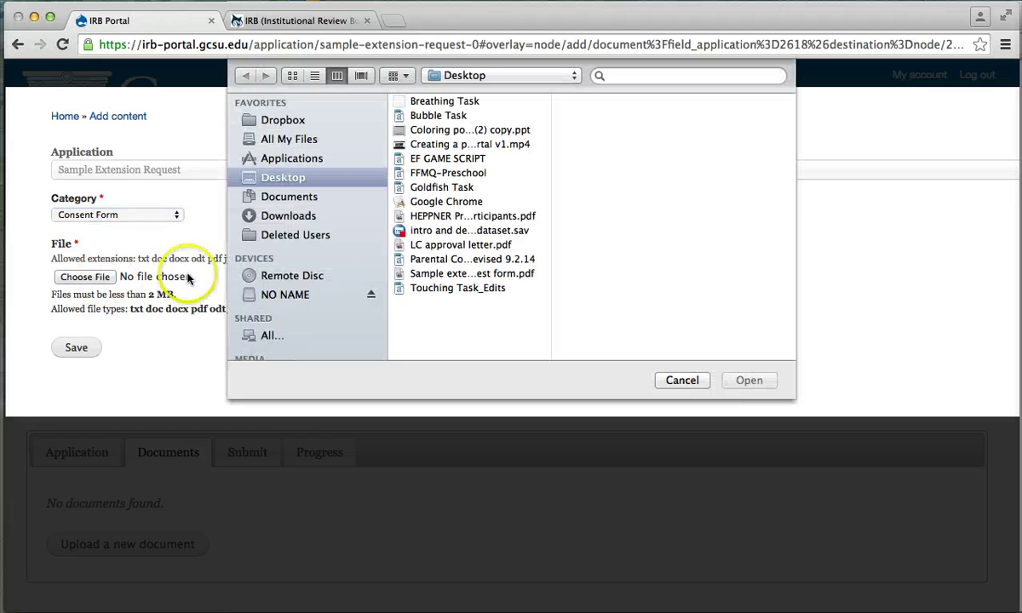
pyautogui.click(426, 259)
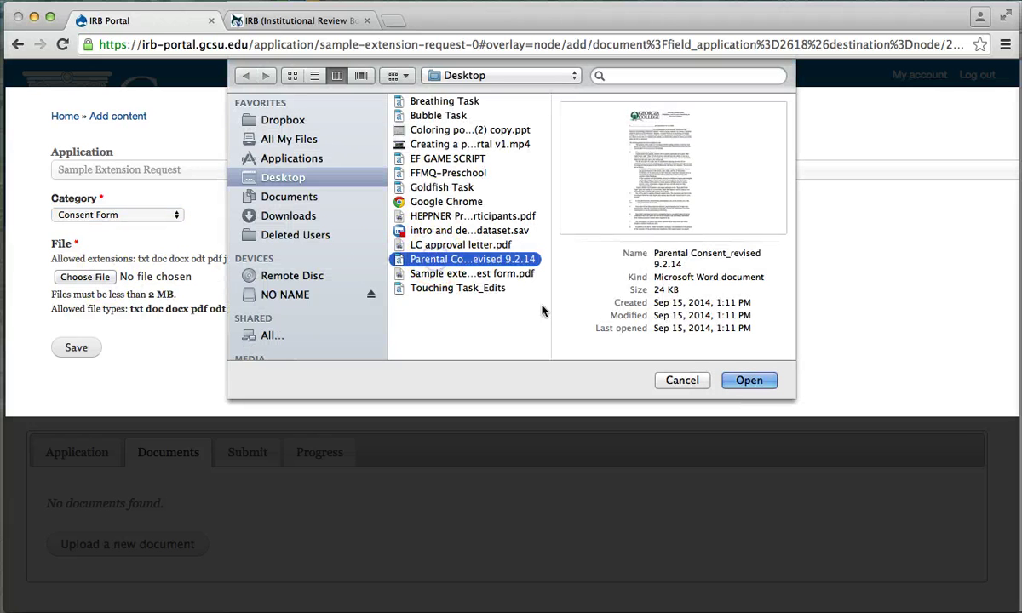
pyautogui.click(750, 381)
pyautogui.click(311, 280)
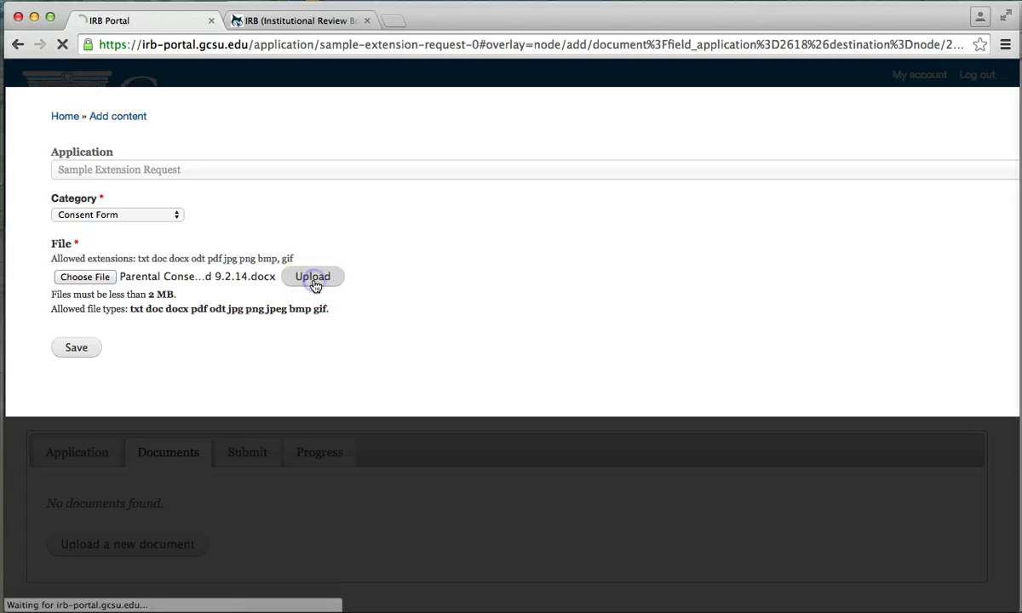
pyautogui.click(85, 322)
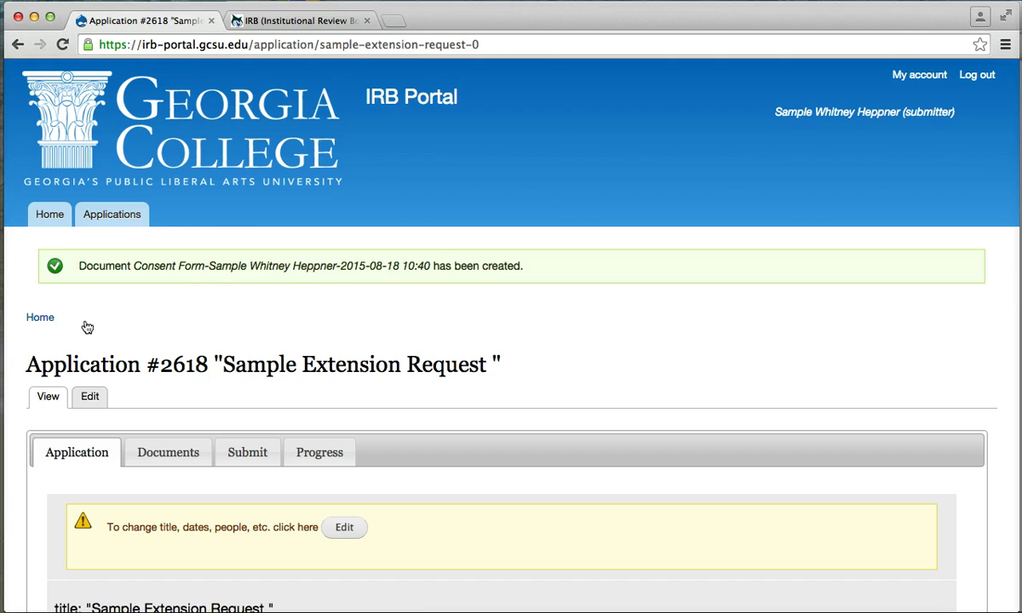
pyautogui.click(171, 463)
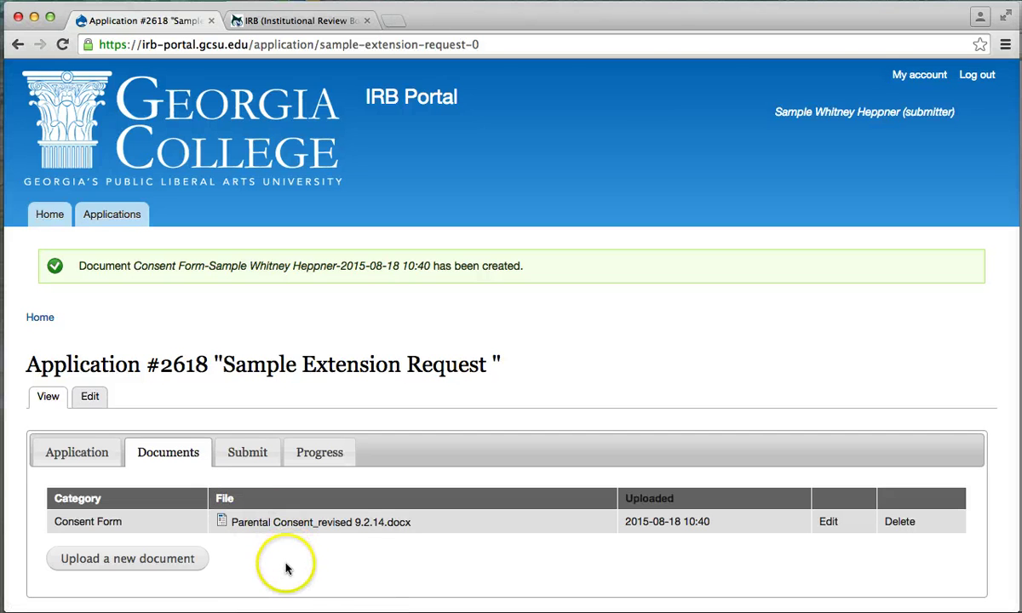
# Add Goldfish Task.docx as a Questionnaire/Survey document and save it
pyautogui.click(161, 562)
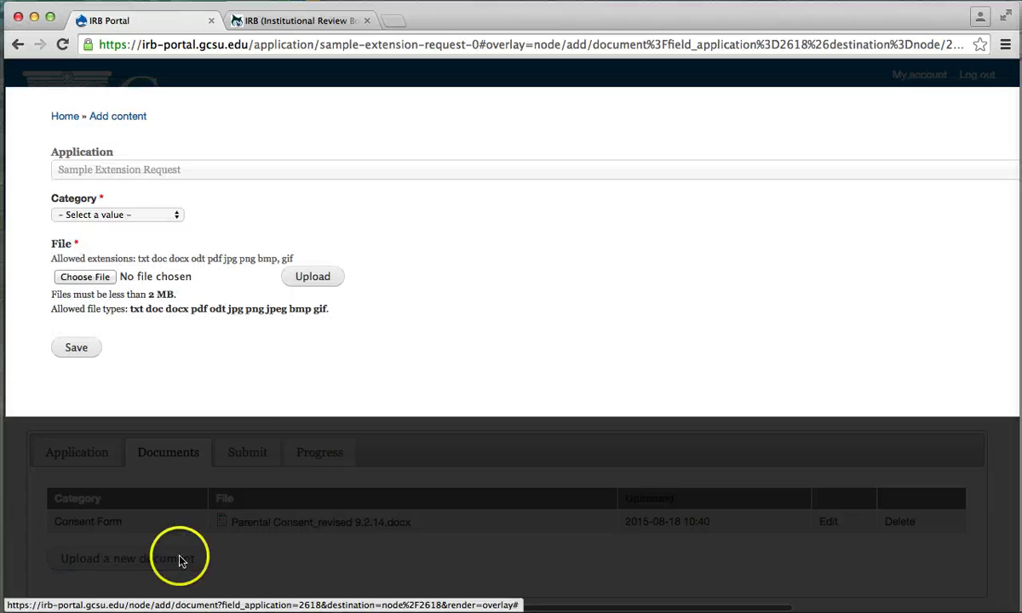
pyautogui.click(148, 221)
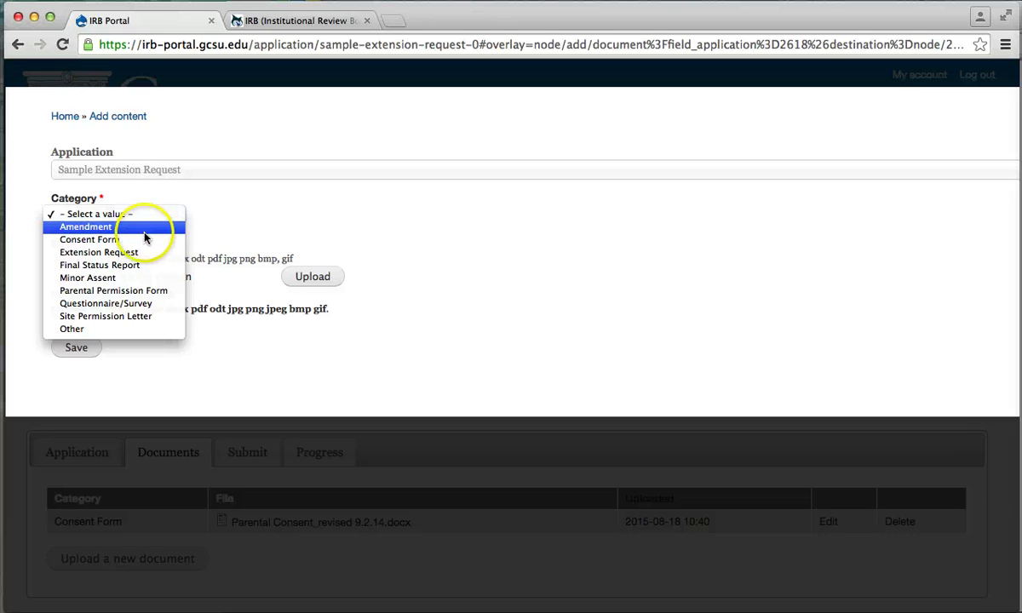
pyautogui.click(144, 304)
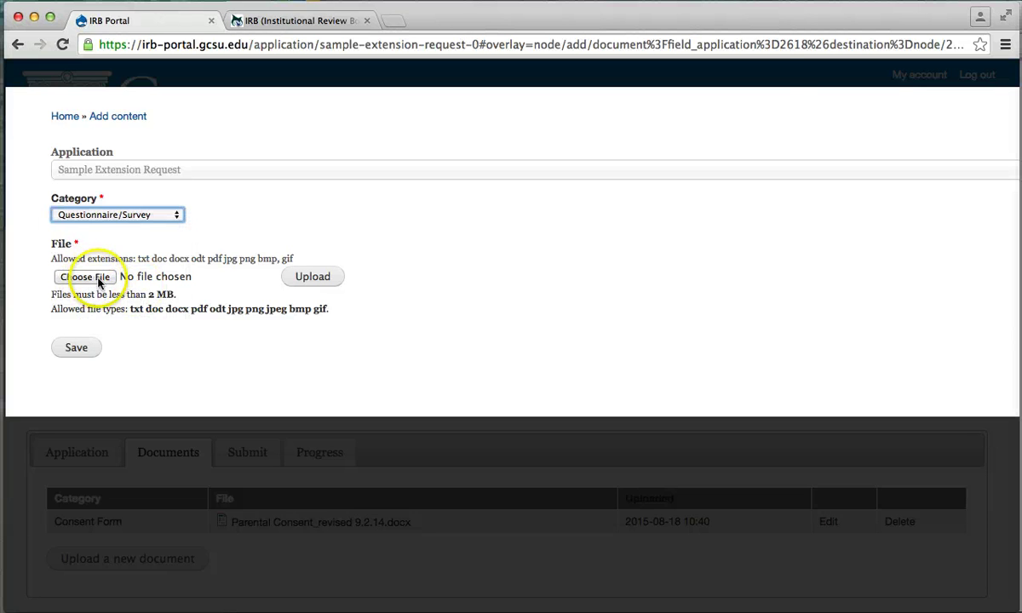
pyautogui.click(85, 276)
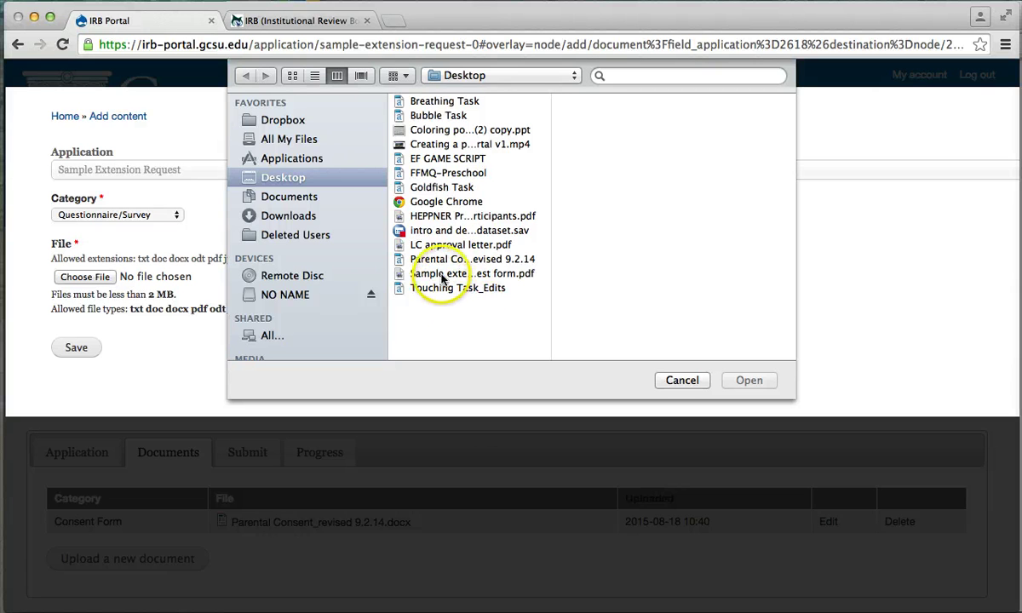
pyautogui.click(443, 188)
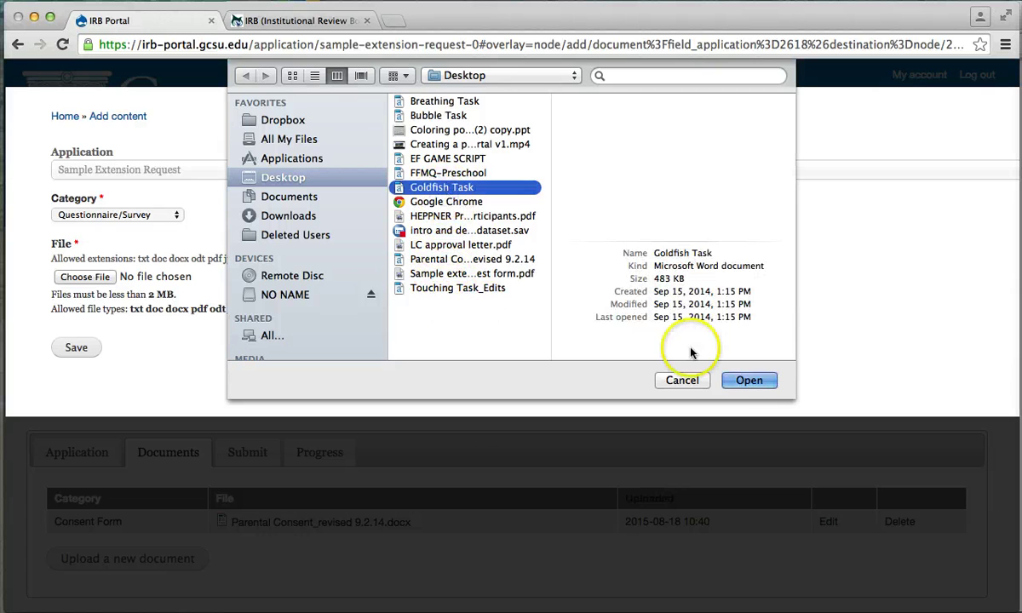
pyautogui.click(748, 380)
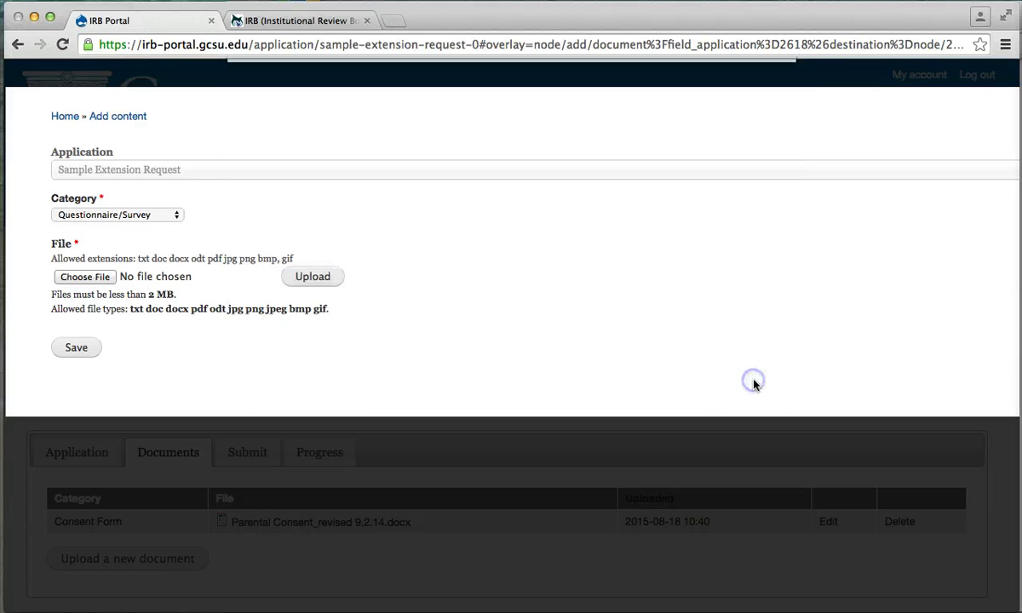
pyautogui.click(315, 277)
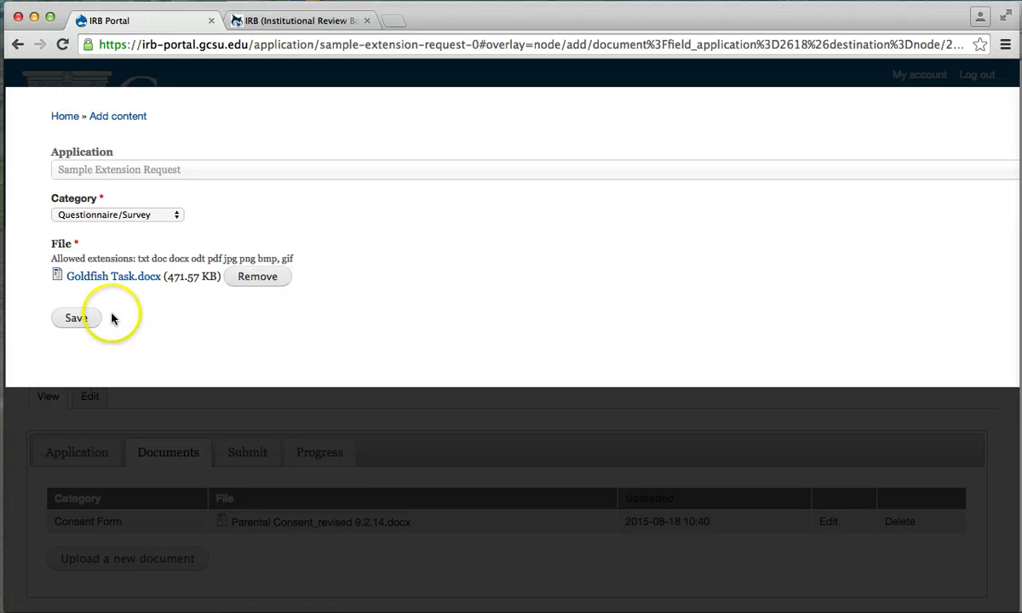
pyautogui.click(81, 318)
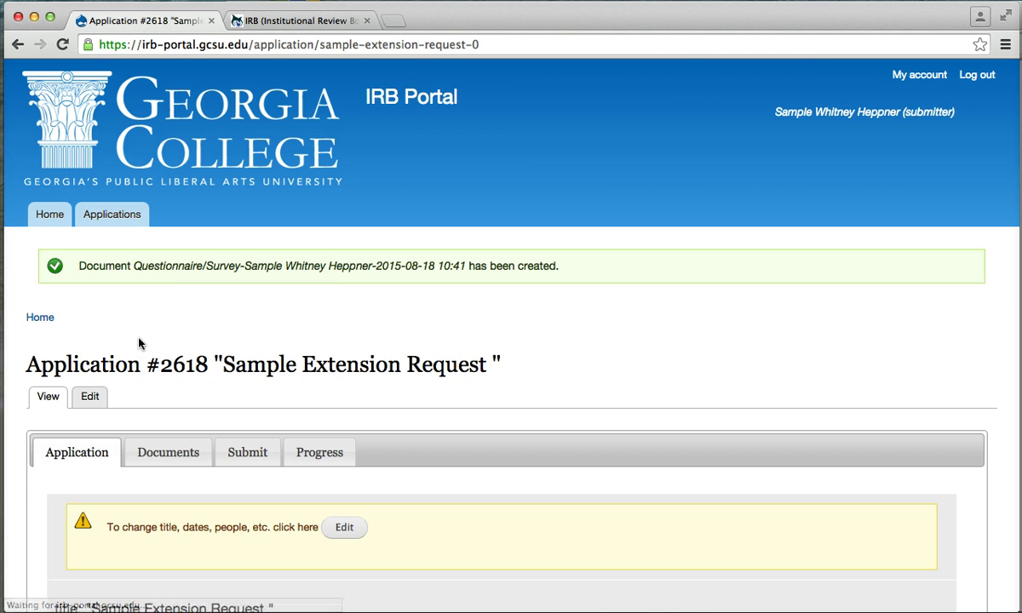
pyautogui.click(229, 368)
# Add LC approval letter.pdf as a Site Permission Letter document and save it
pyautogui.click(180, 454)
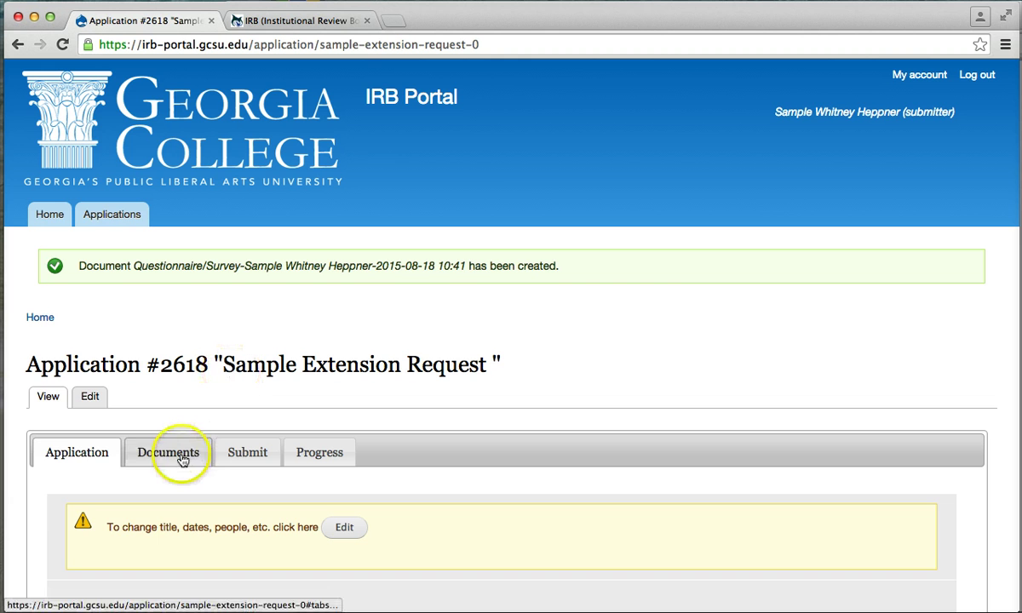
pyautogui.click(167, 520)
pyautogui.click(171, 583)
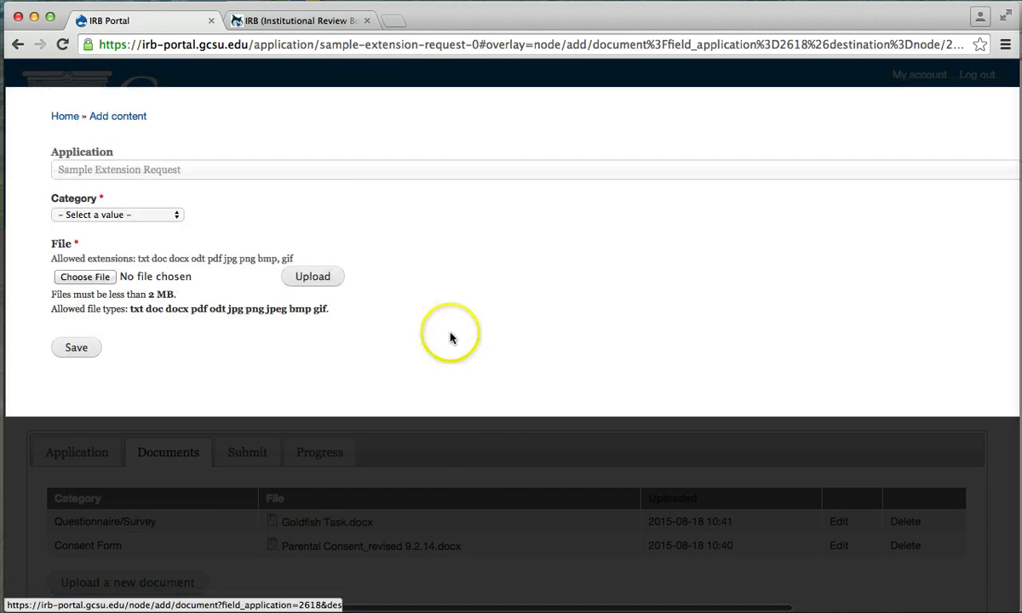
pyautogui.click(135, 215)
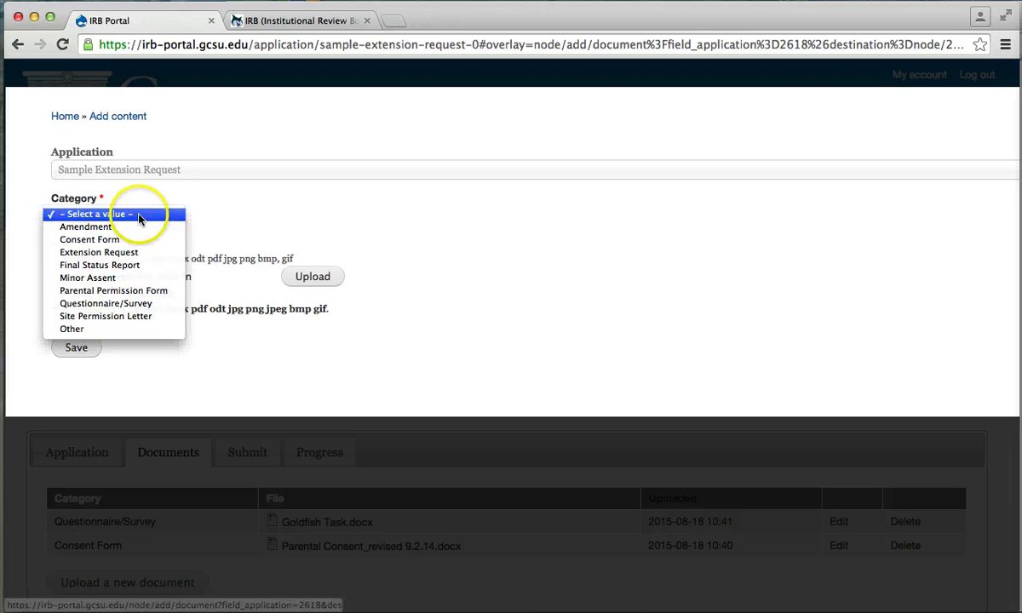
pyautogui.click(147, 317)
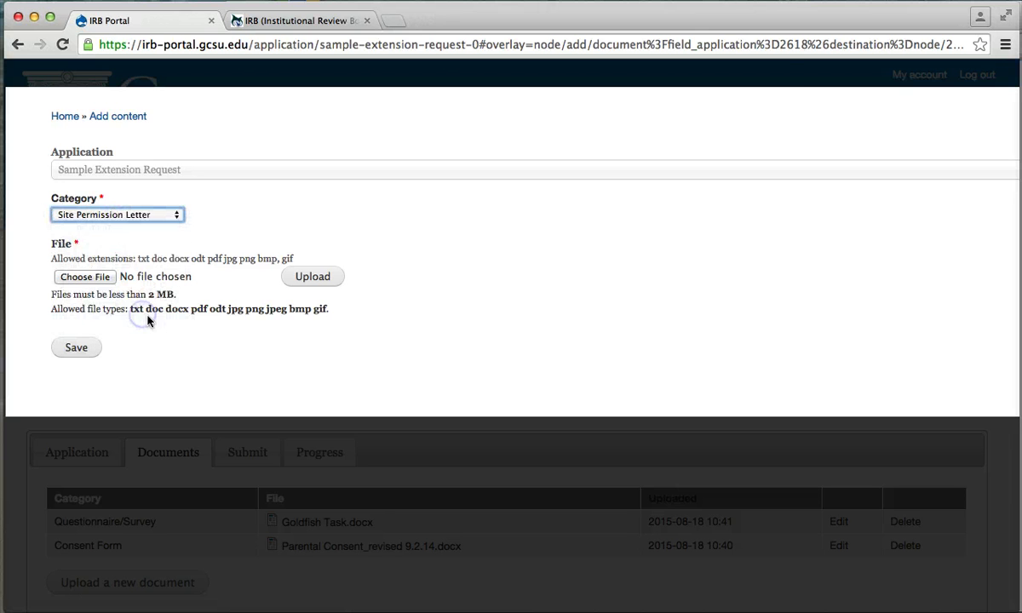
pyautogui.click(108, 282)
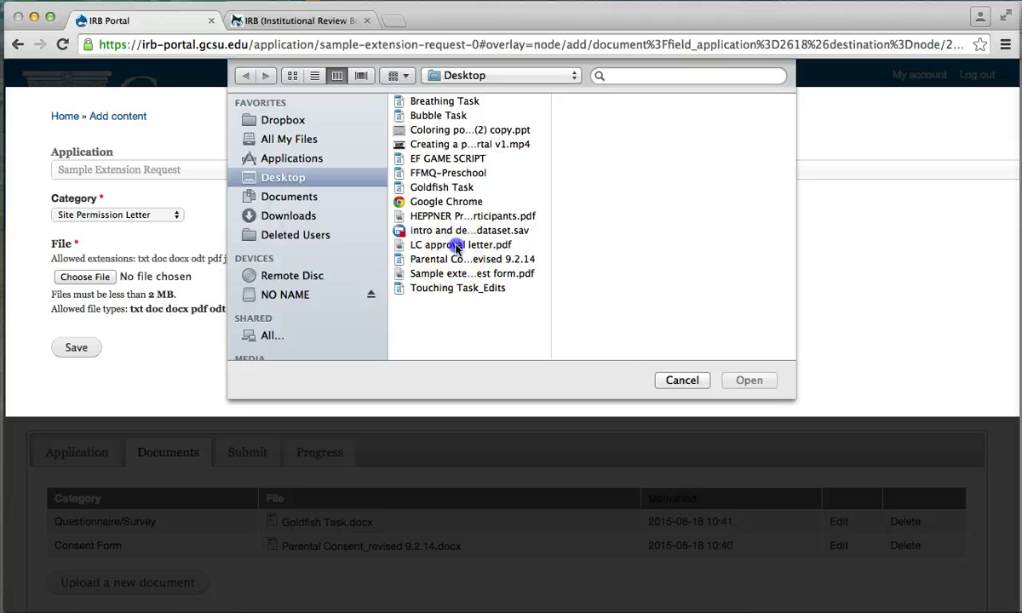
pyautogui.click(457, 245)
pyautogui.click(751, 380)
pyautogui.click(307, 277)
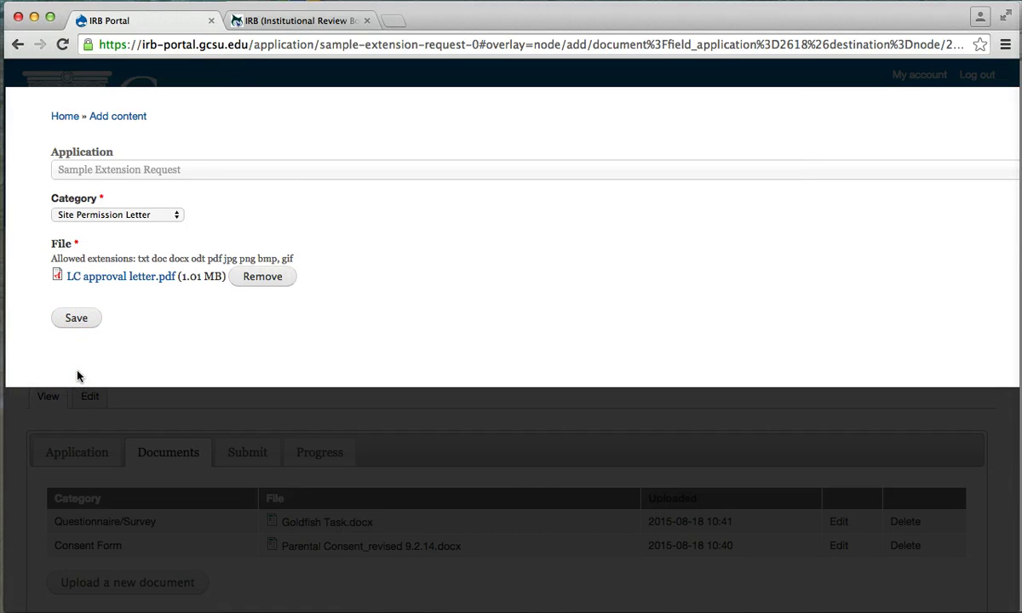
pyautogui.click(378, 458)
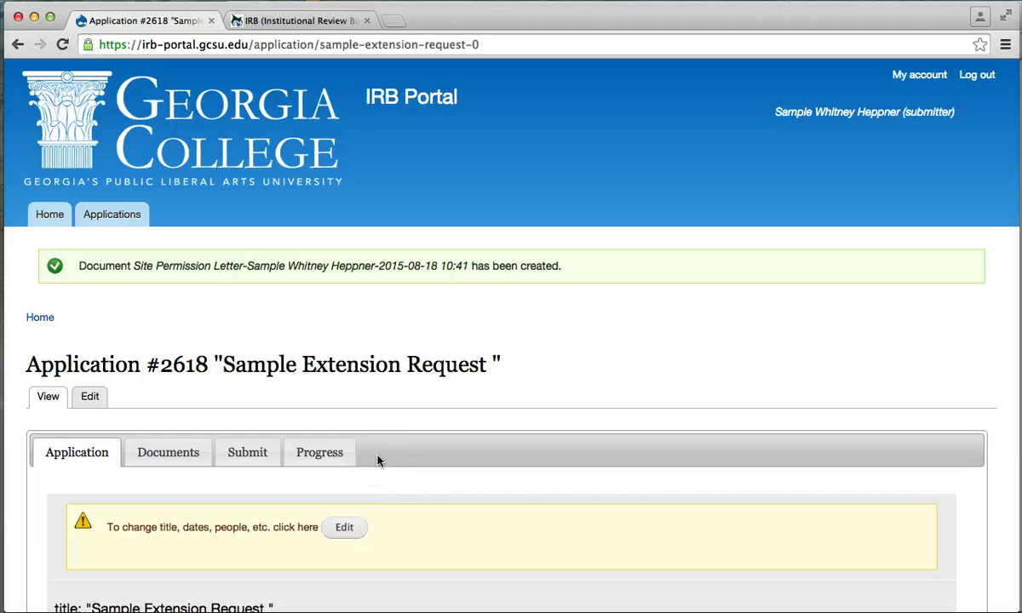
# Check the Draft state under Progress, then list the three uploaded documents
pyautogui.scroll(-2, 379, 461)
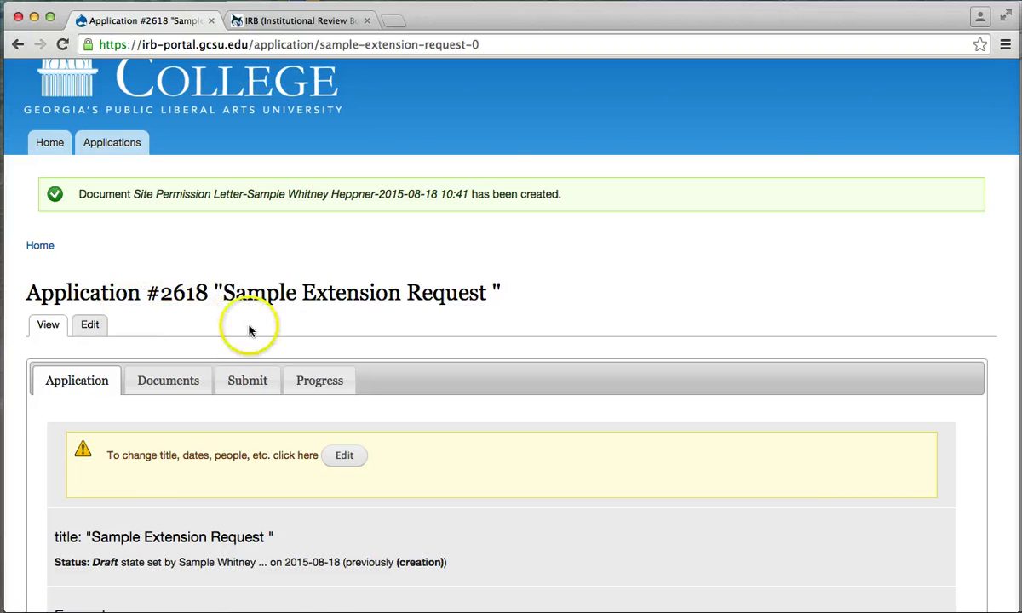
pyautogui.click(328, 382)
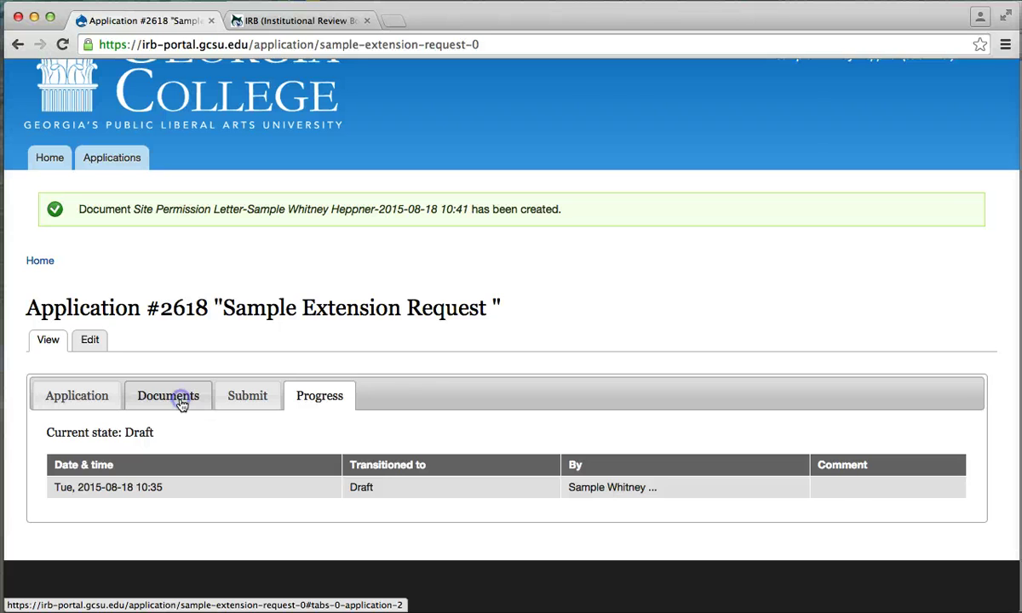
pyautogui.click(170, 397)
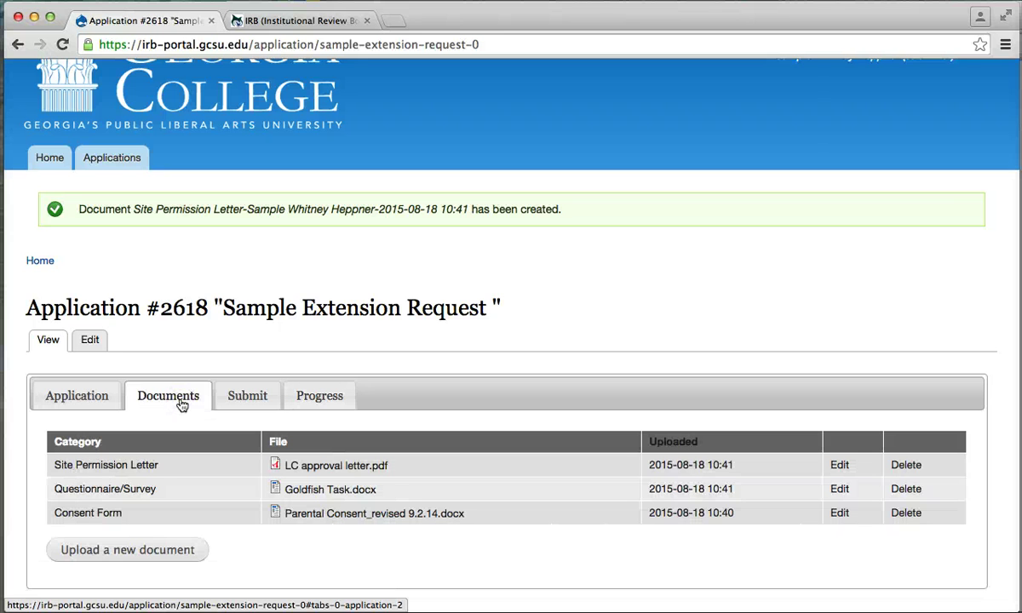
# Upload Breathing Task.docx under the Minor Assent category and save the new document
pyautogui.click(171, 554)
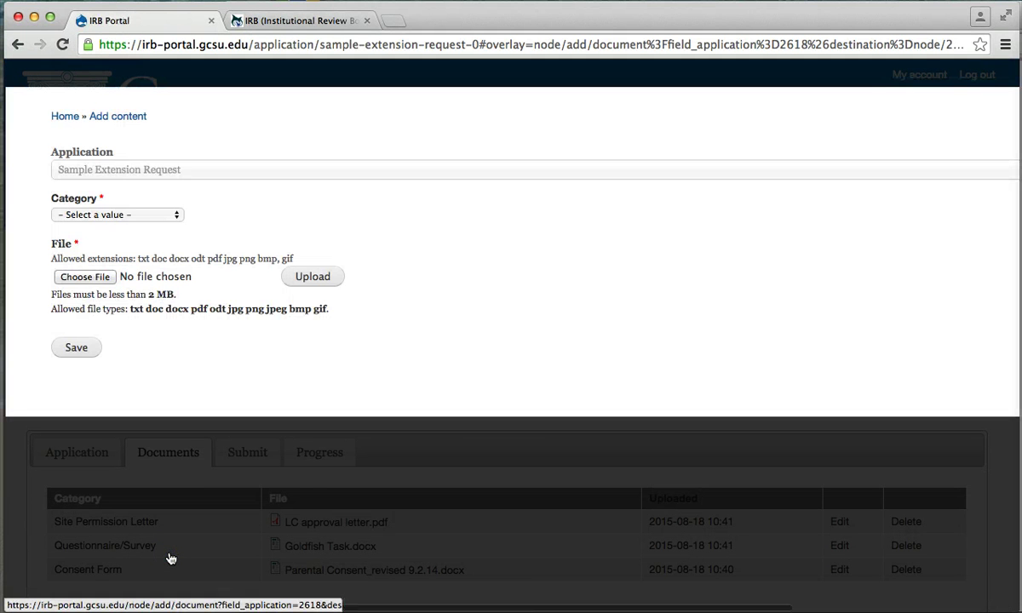
pyautogui.click(150, 214)
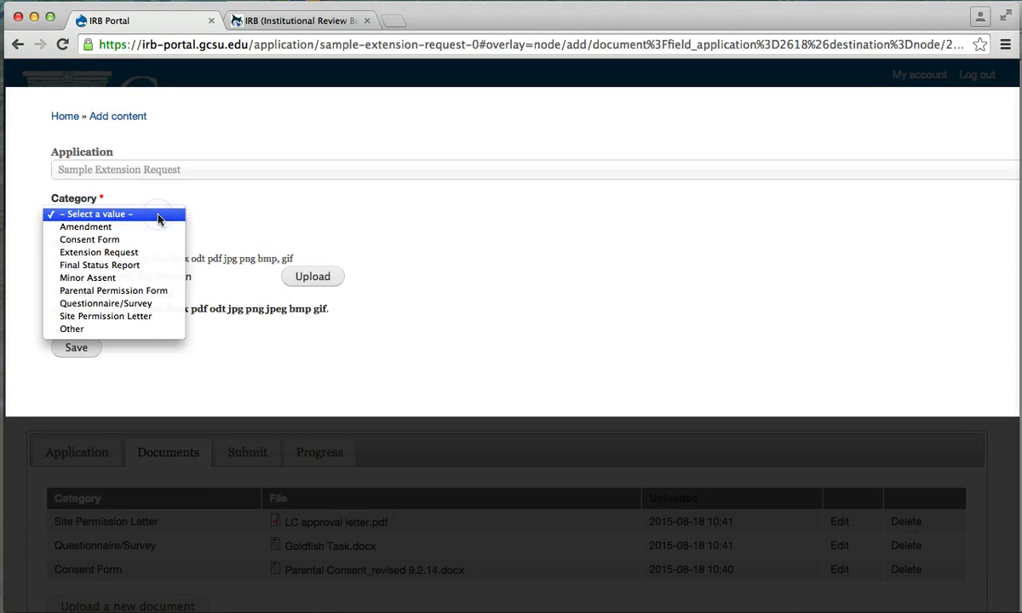
pyautogui.click(150, 277)
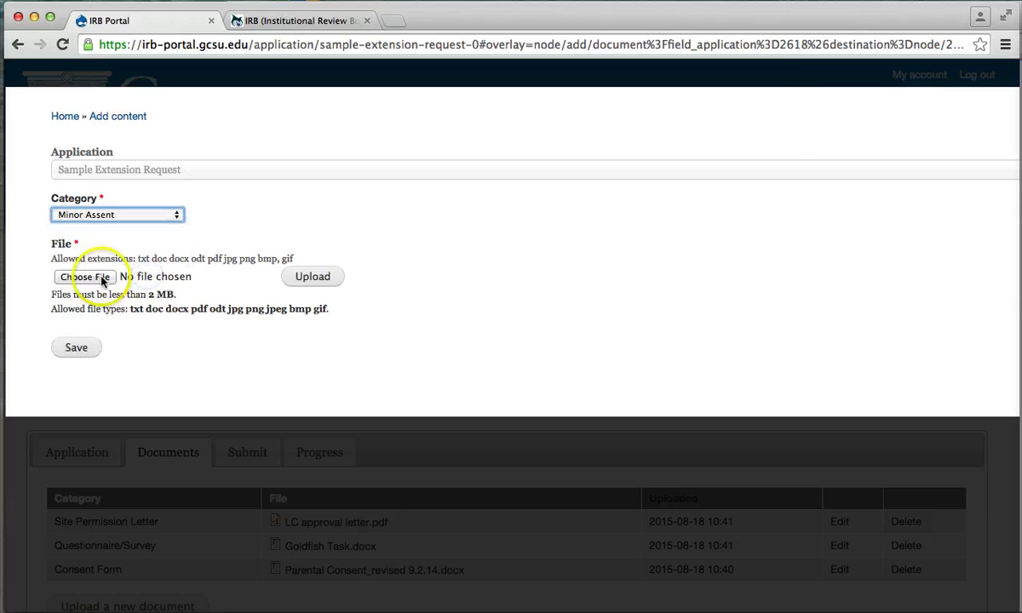
pyautogui.click(99, 278)
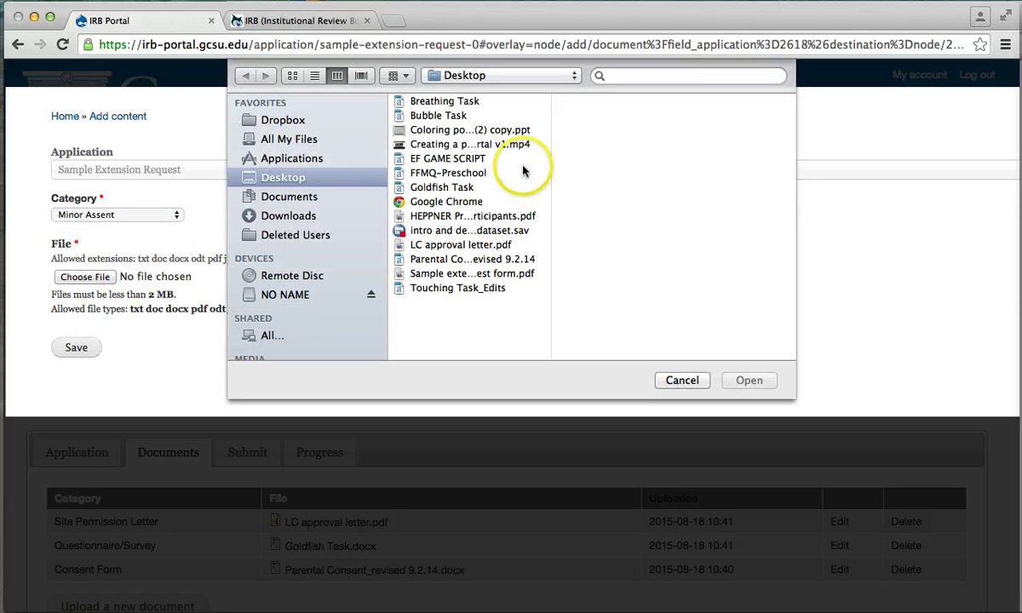
pyautogui.click(439, 101)
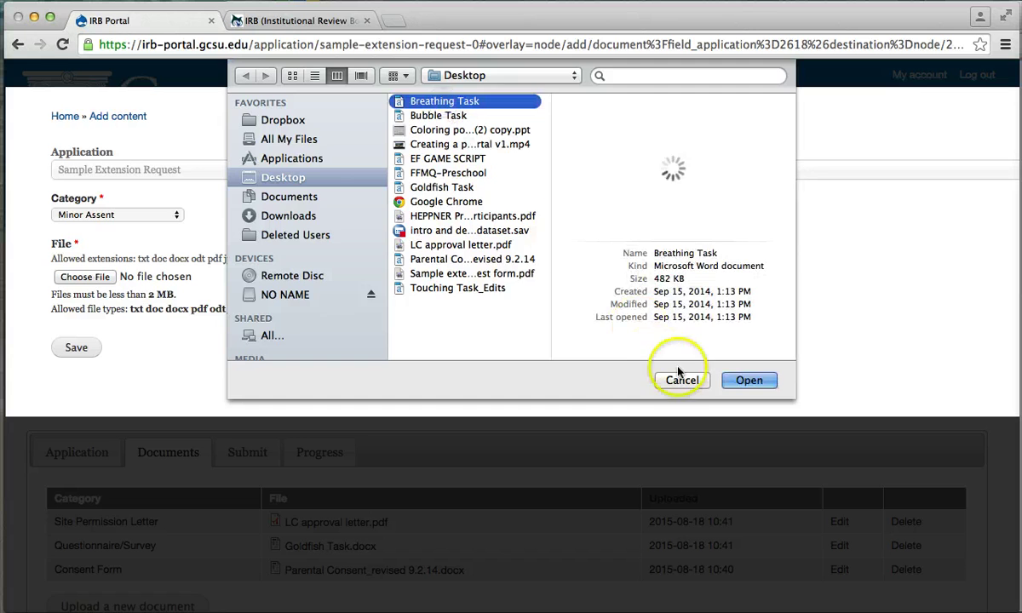
pyautogui.click(735, 381)
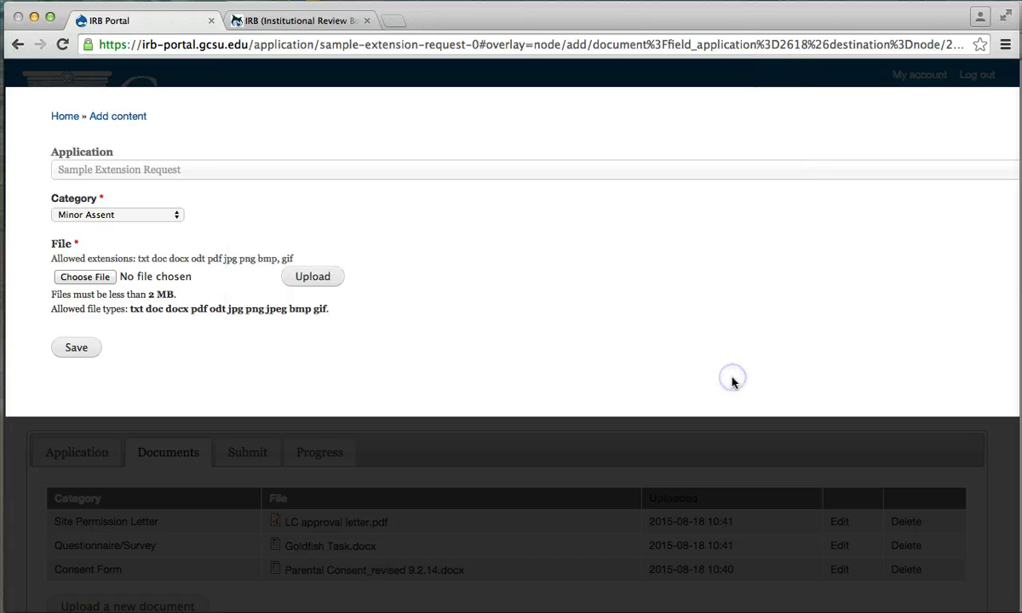
pyautogui.click(319, 284)
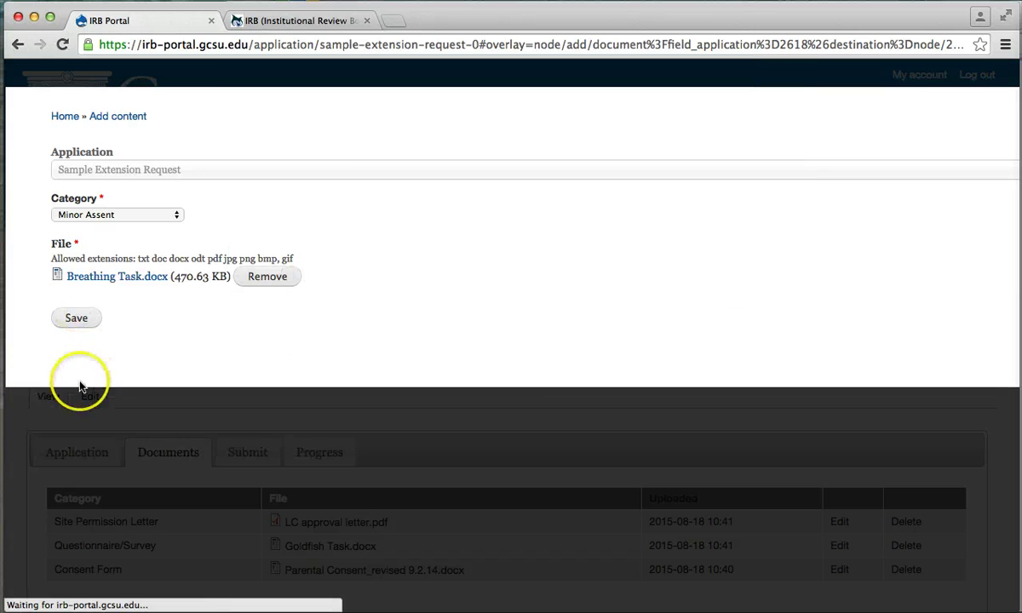
pyautogui.click(83, 322)
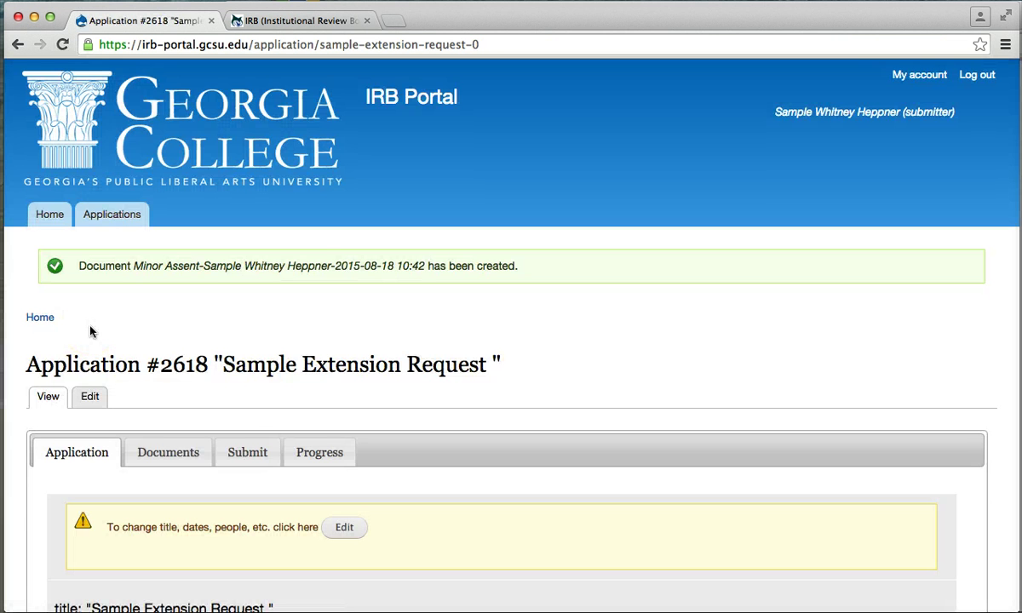
# Begin submitting from the Submit tab, showing the eleven still-unanswered required fields
pyautogui.scroll(-4, 441, 438)
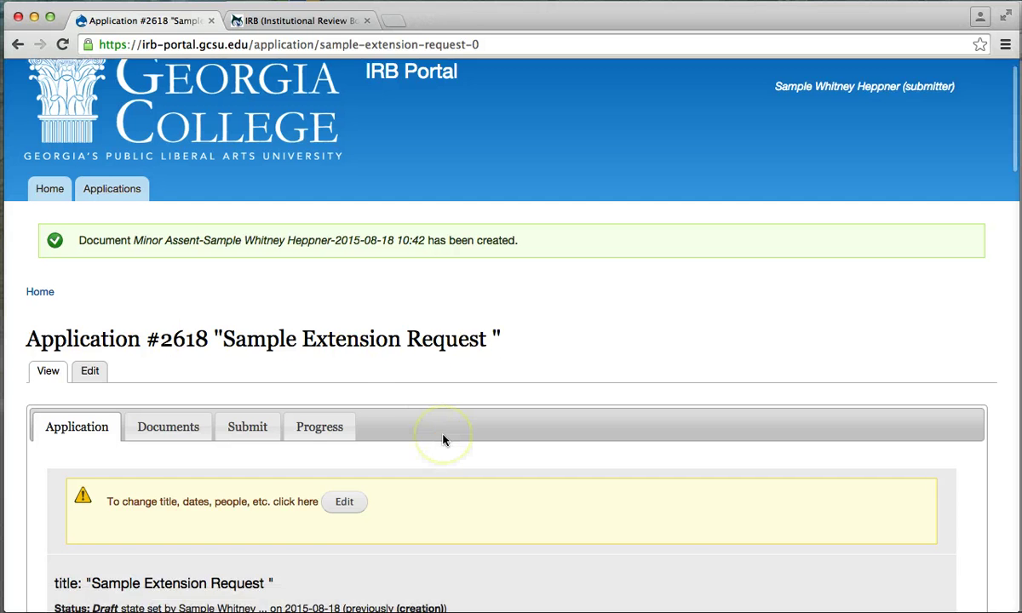
pyautogui.scroll(-10, 443, 440)
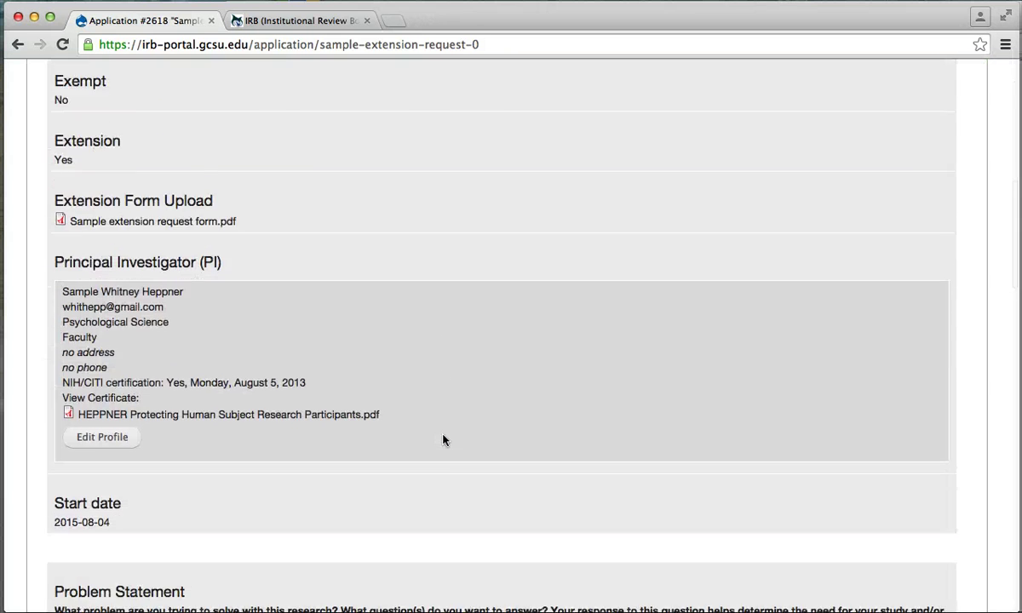
pyautogui.scroll(14, 443, 439)
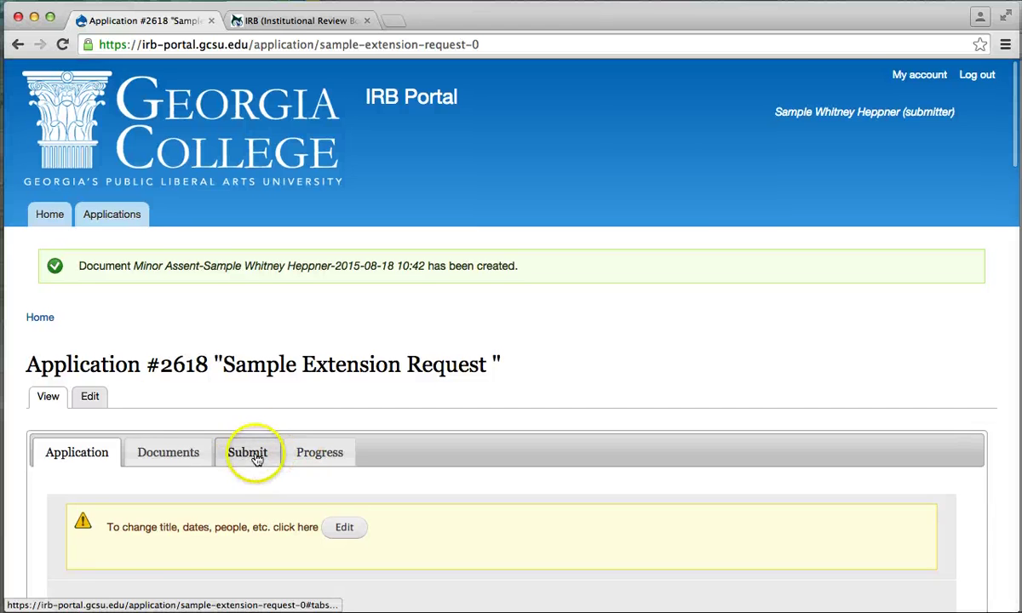
pyautogui.click(254, 456)
pyautogui.scroll(-8, 258, 458)
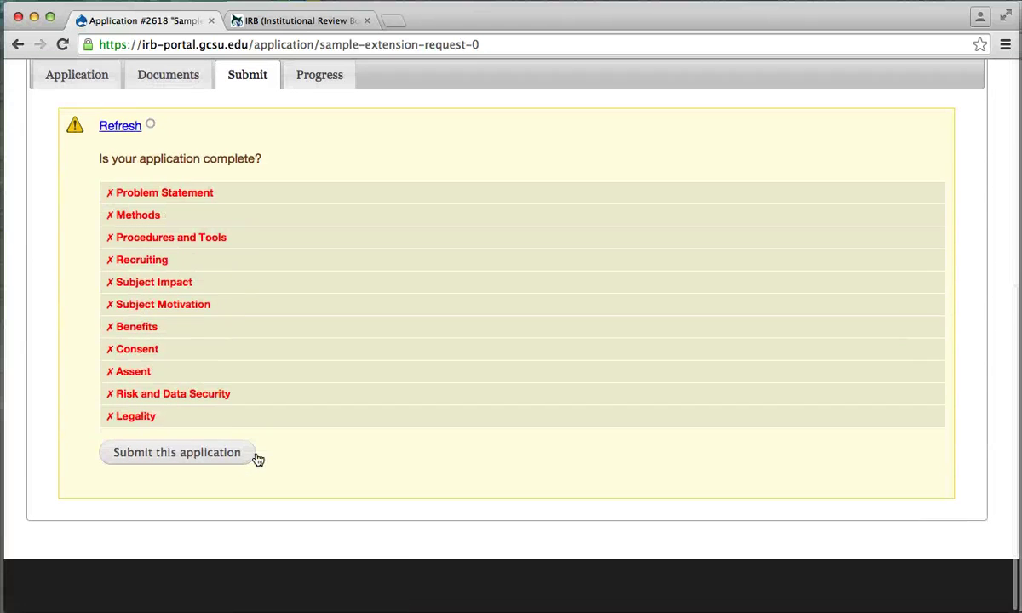
pyautogui.click(234, 458)
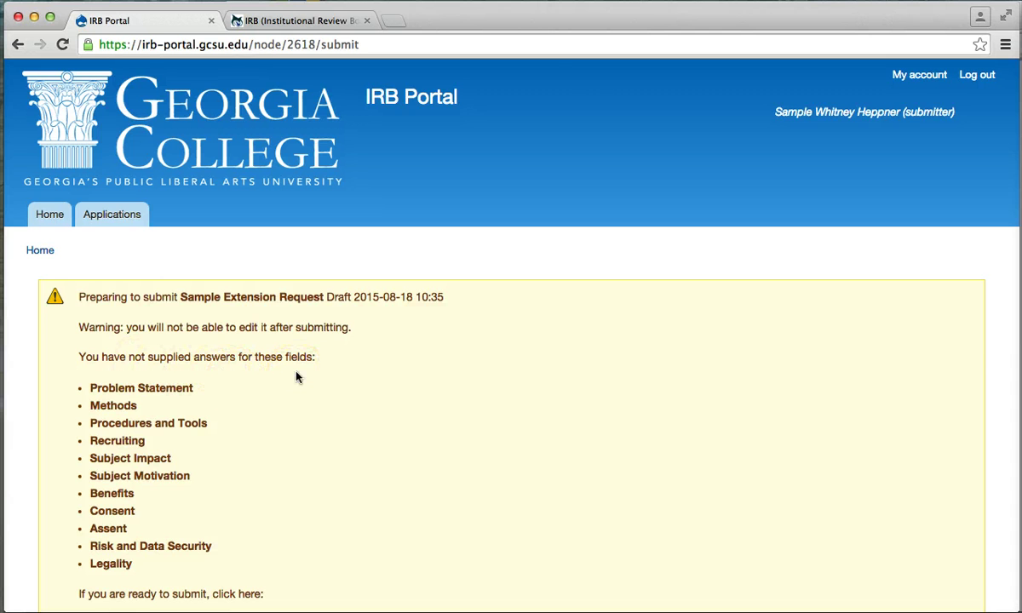
pyautogui.scroll(-5, 297, 376)
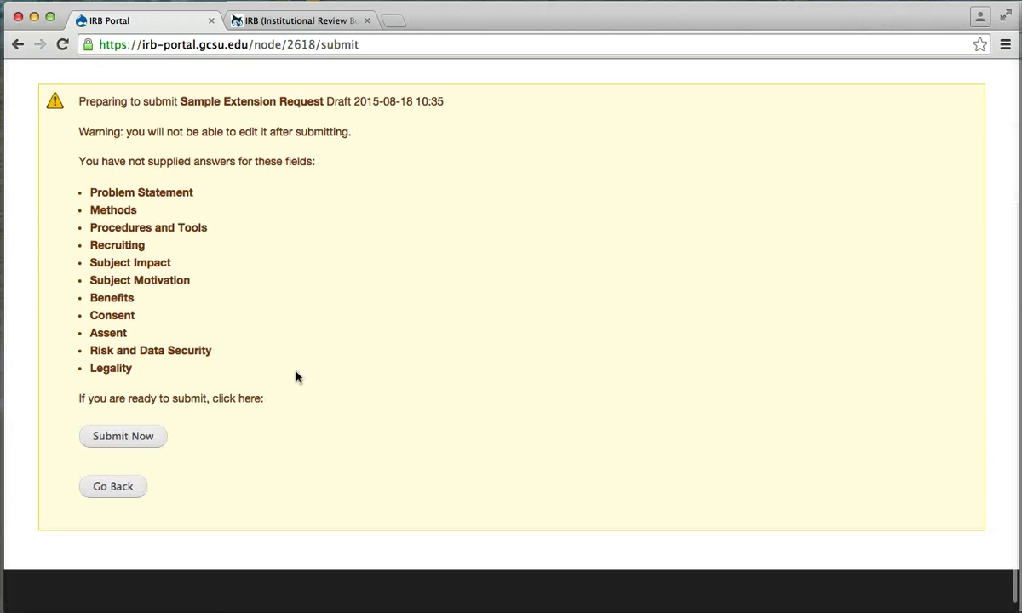
pyautogui.click(143, 440)
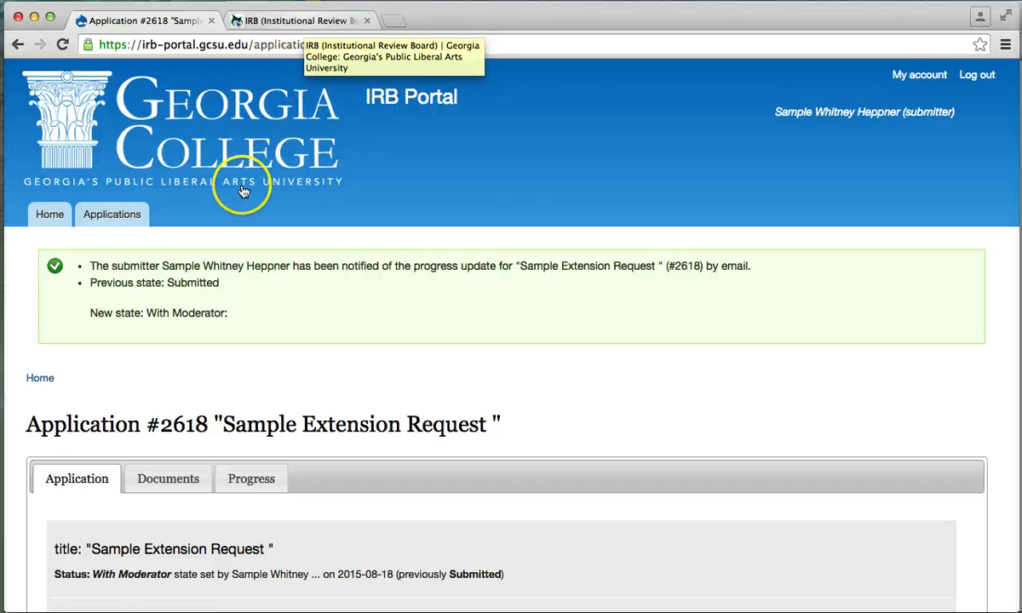
pyautogui.click(51, 216)
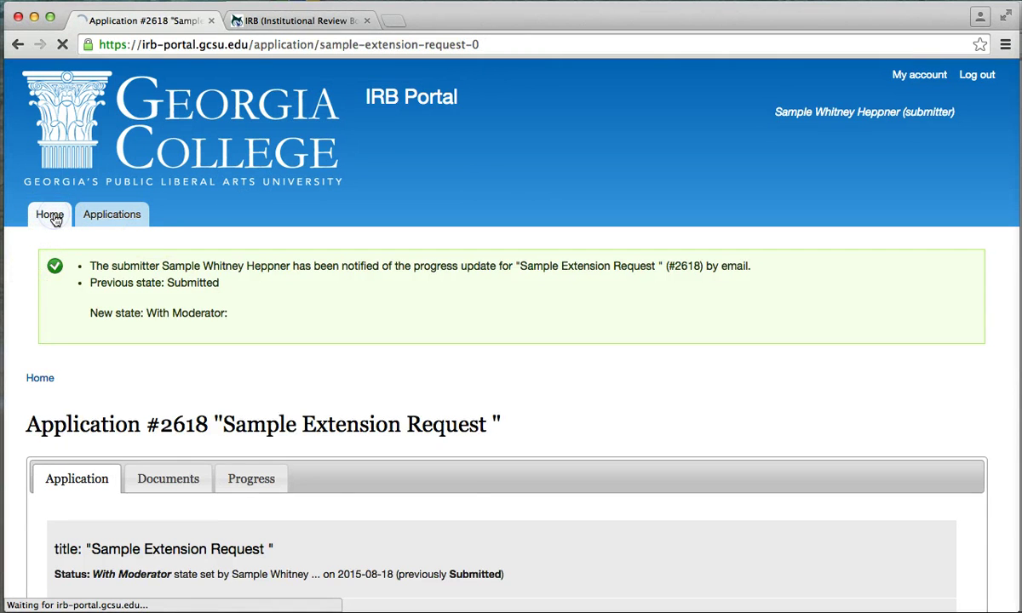